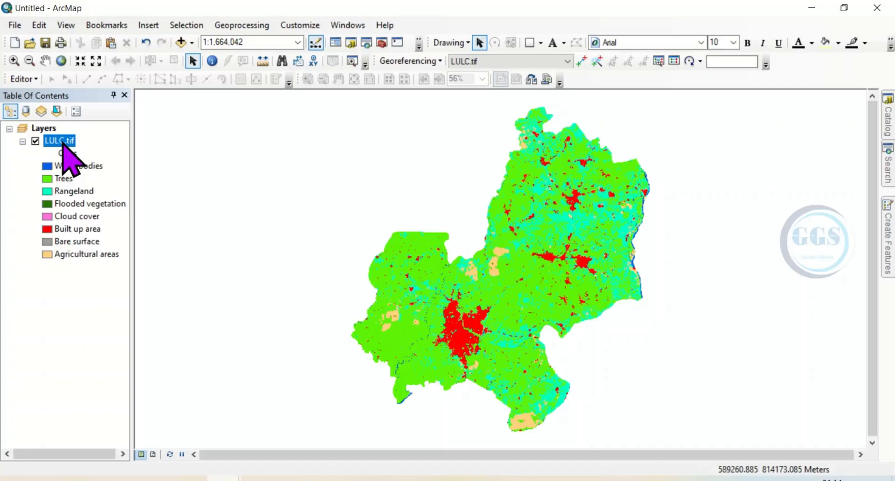
# Step: Review the class values and pixel counts in the LULC.tif layer's attribute table
pyautogui.rightClick(62, 142)
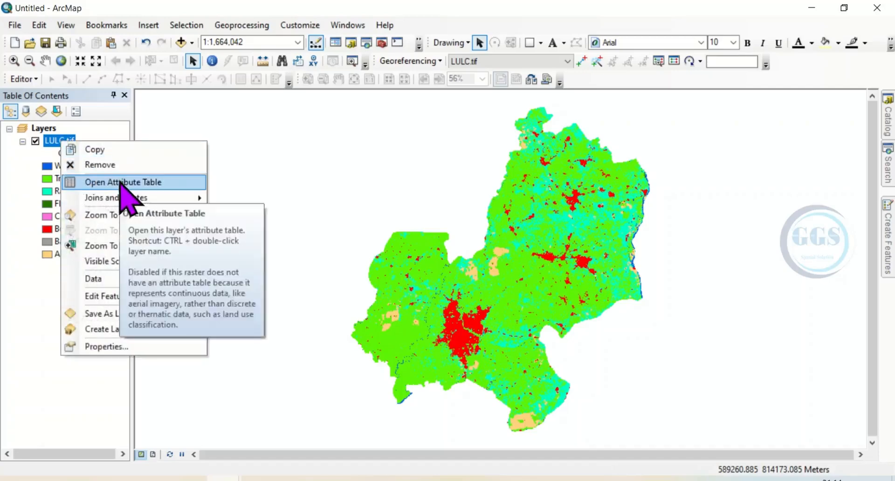
pyautogui.click(123, 183)
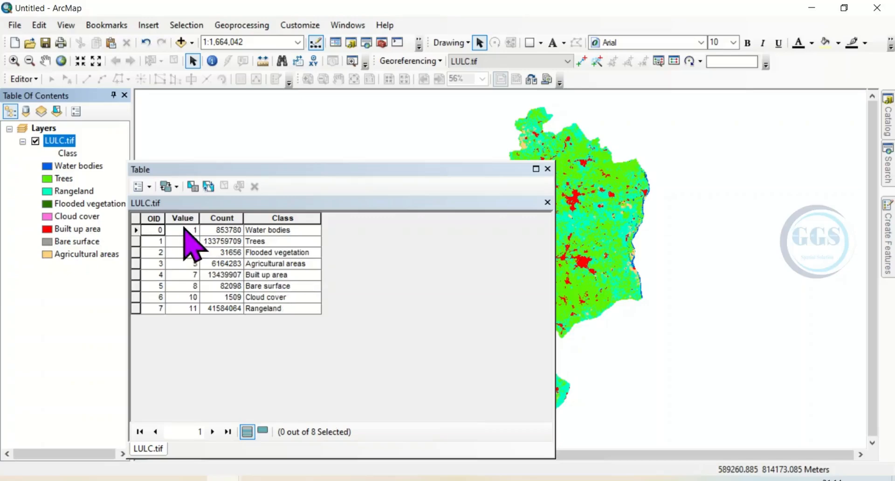
pyautogui.click(547, 169)
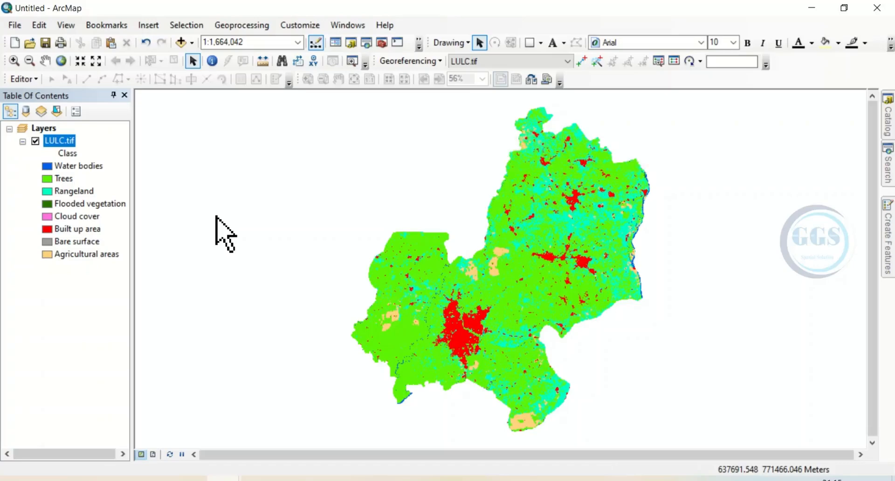
# Step: Check the cell size of the LULC.tif raster in the layer's source properties
pyautogui.rightClick(61, 143)
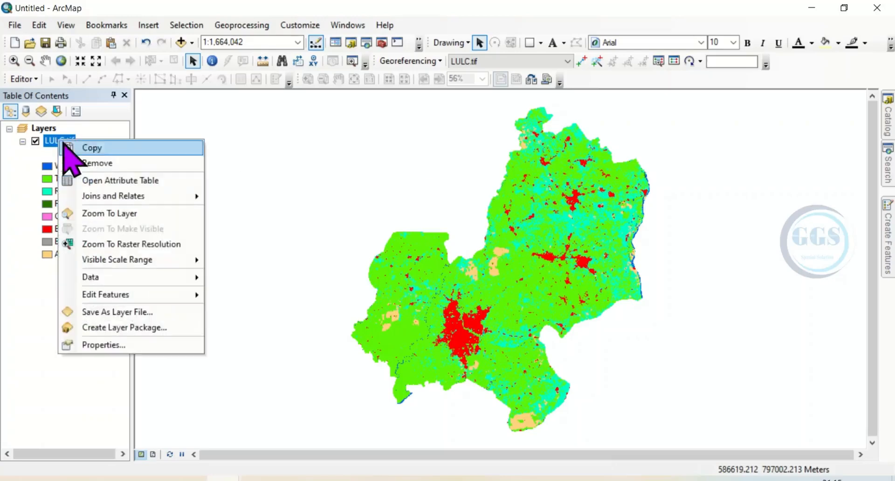
pyautogui.click(107, 346)
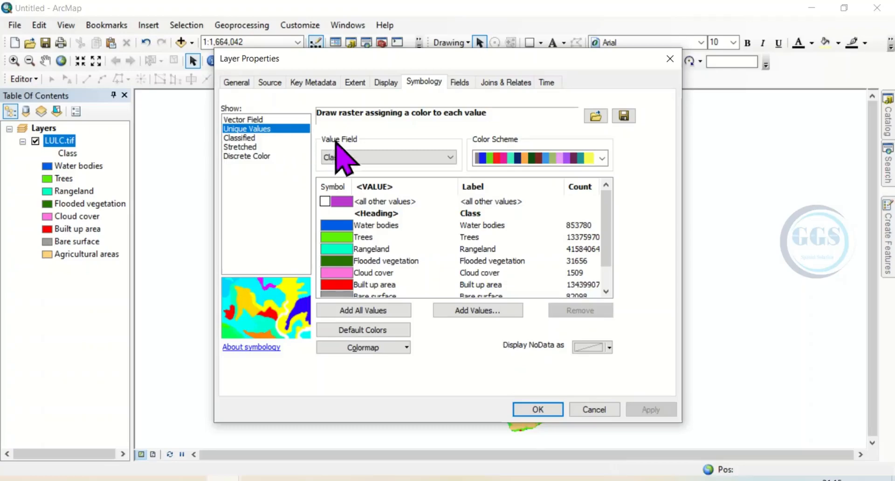
pyautogui.click(271, 83)
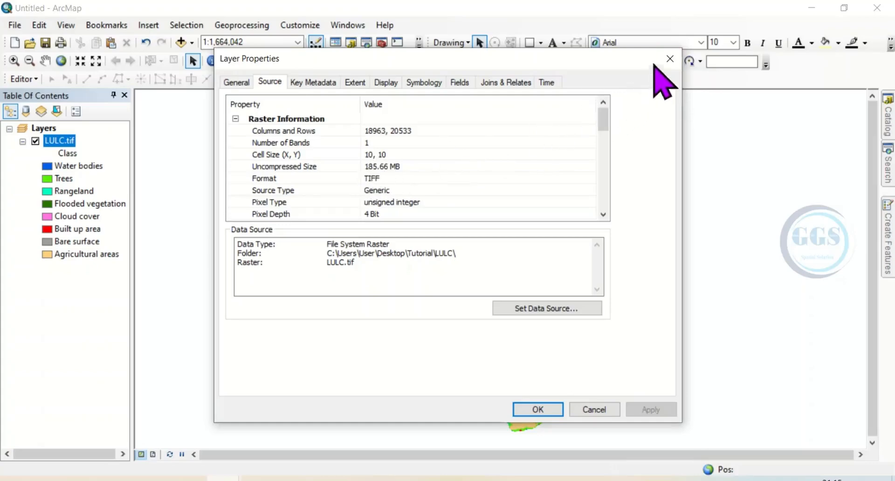
pyautogui.click(669, 59)
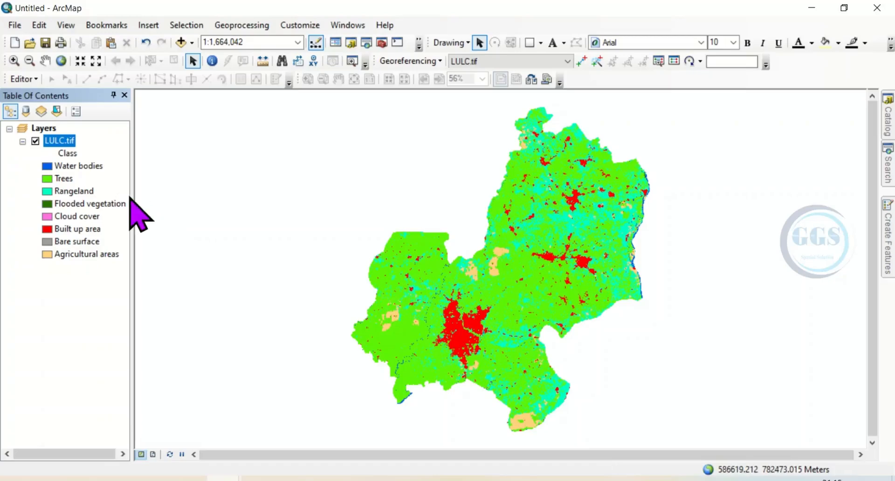
# Step: Add a field named Area with type Double to the LULC.tif attribute table
pyautogui.rightClick(60, 141)
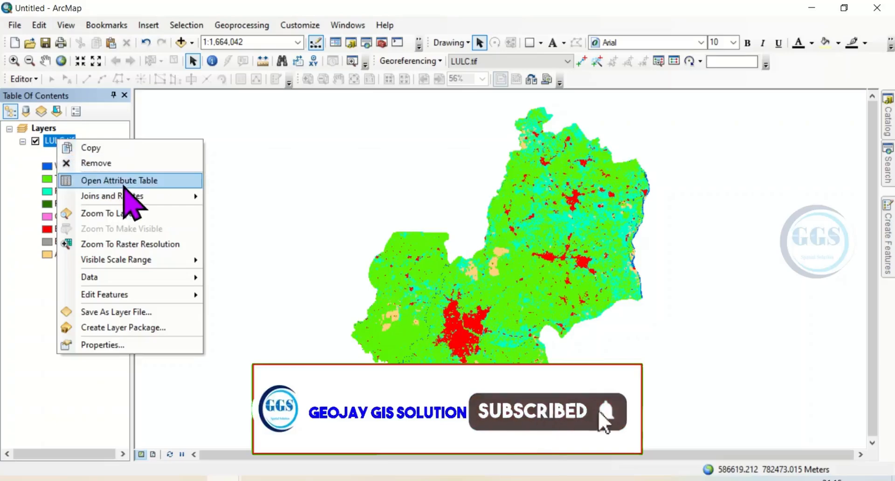
pyautogui.click(122, 181)
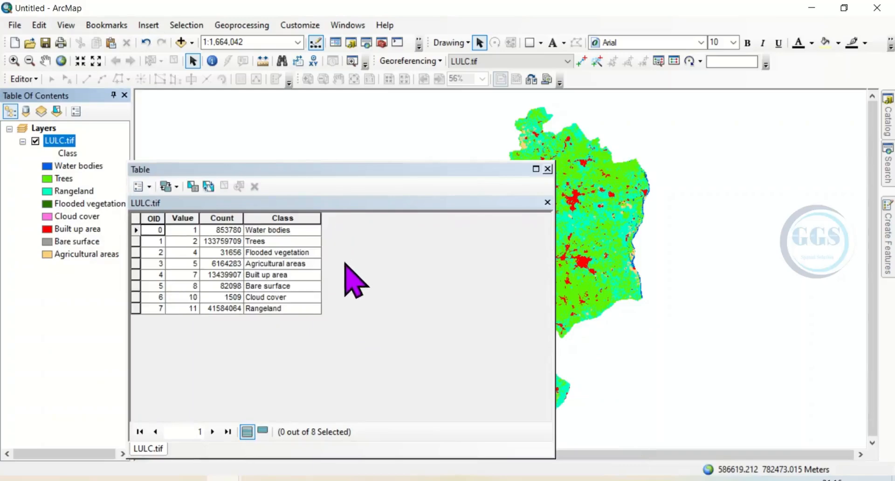
pyautogui.click(151, 188)
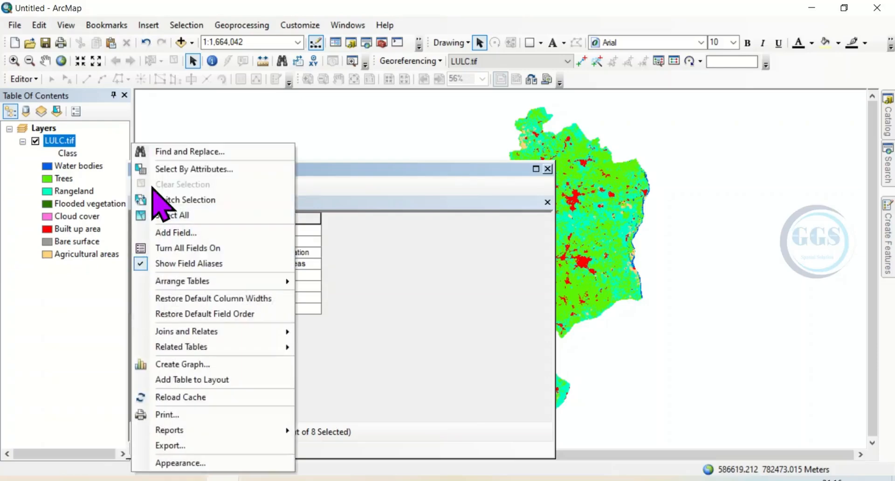
pyautogui.click(183, 233)
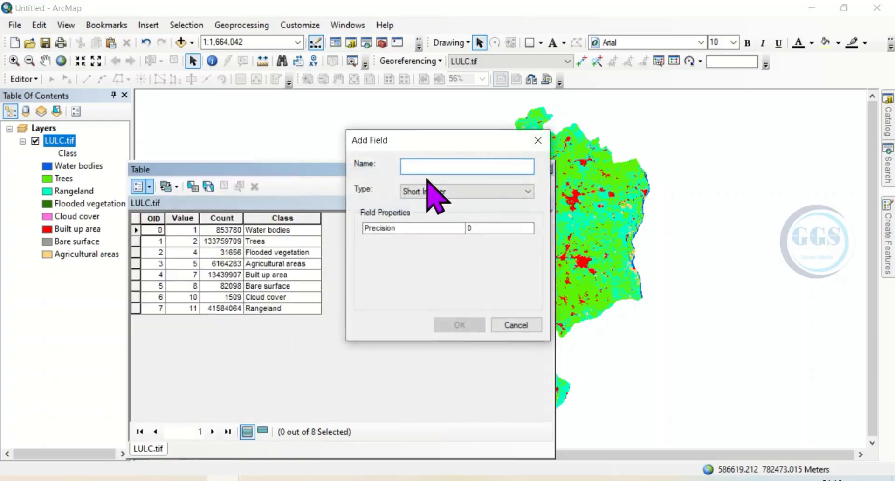
pyautogui.write('Area')
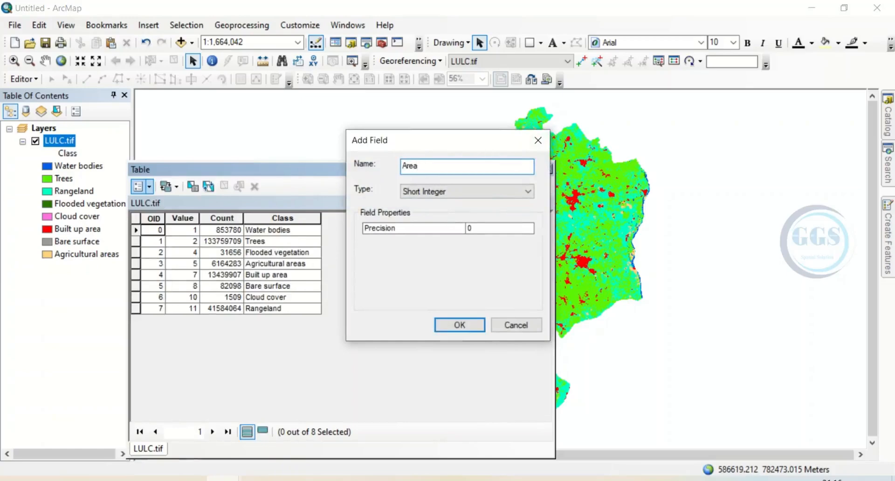
pyautogui.click(439, 192)
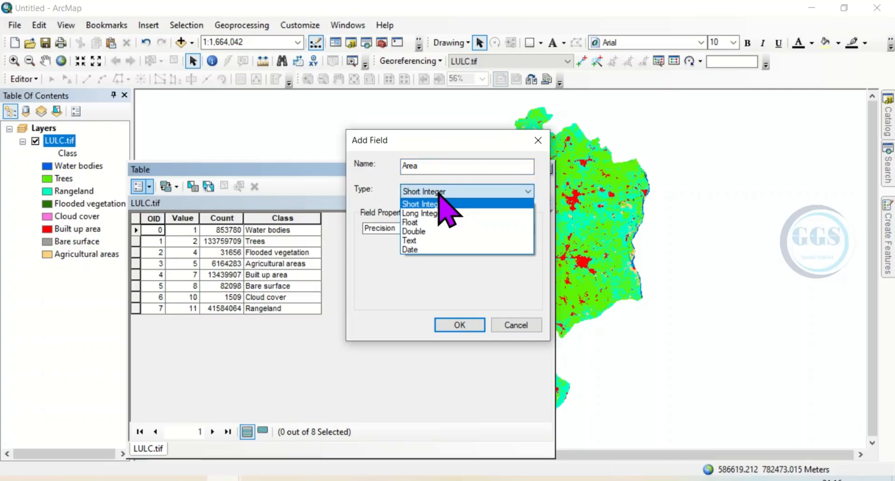
pyautogui.click(426, 232)
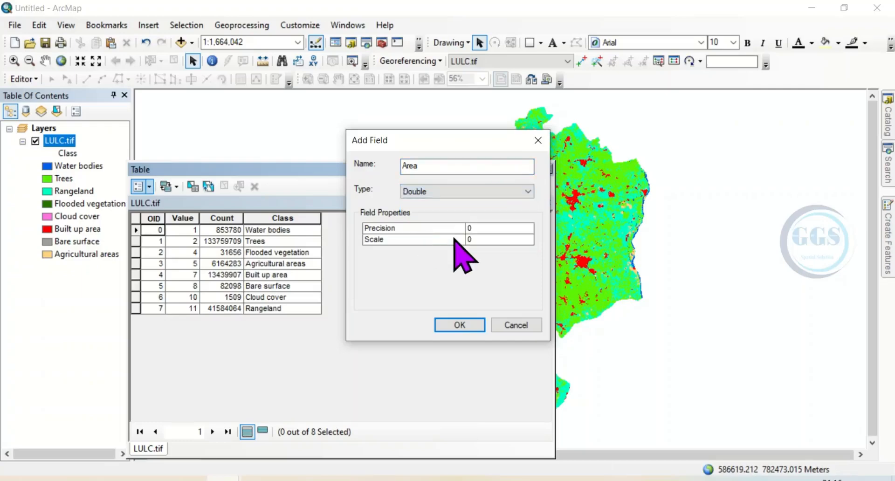
pyautogui.click(460, 325)
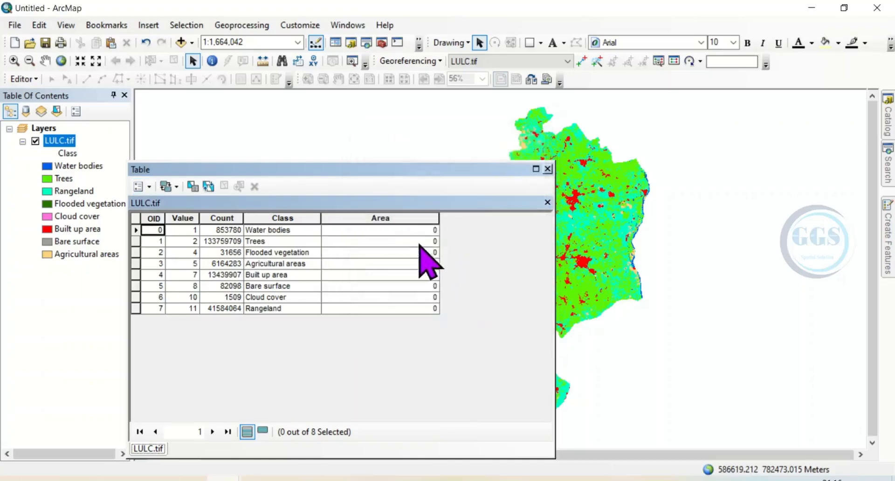
# Step: Calculate the Area field outside an edit session with the expression ([Count] *10 *10) /1000000
pyautogui.rightClick(383, 219)
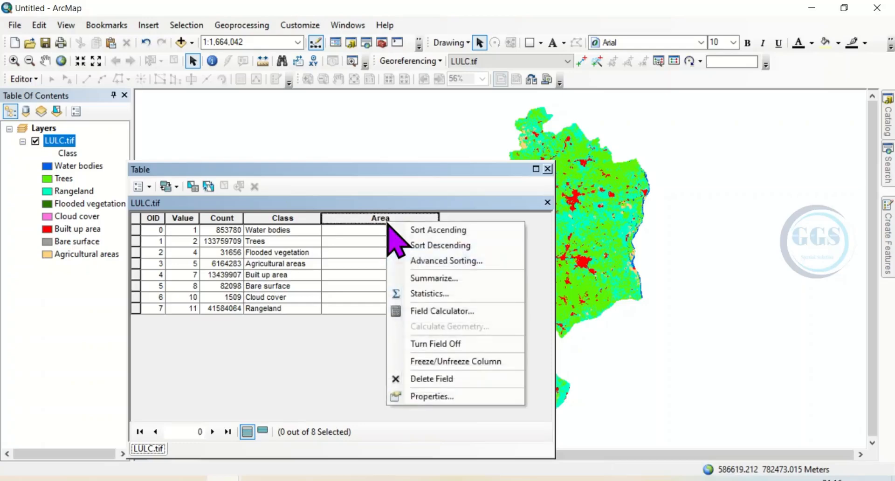
pyautogui.click(435, 315)
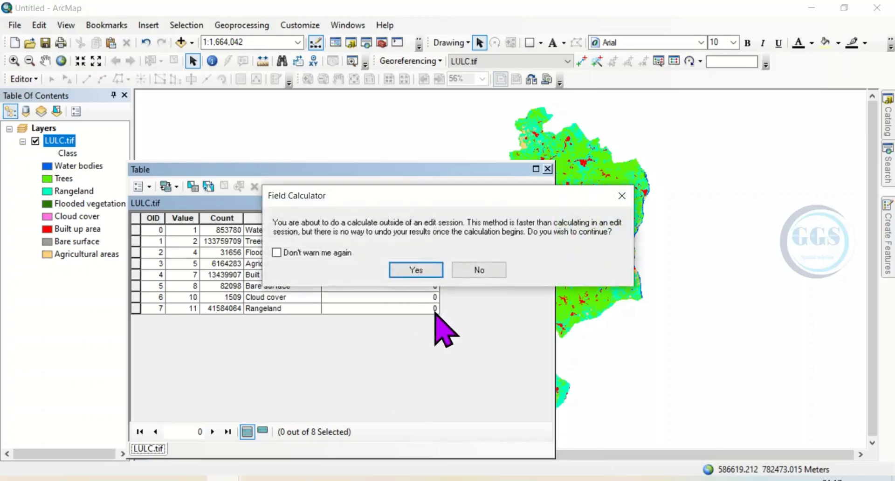
pyautogui.click(422, 271)
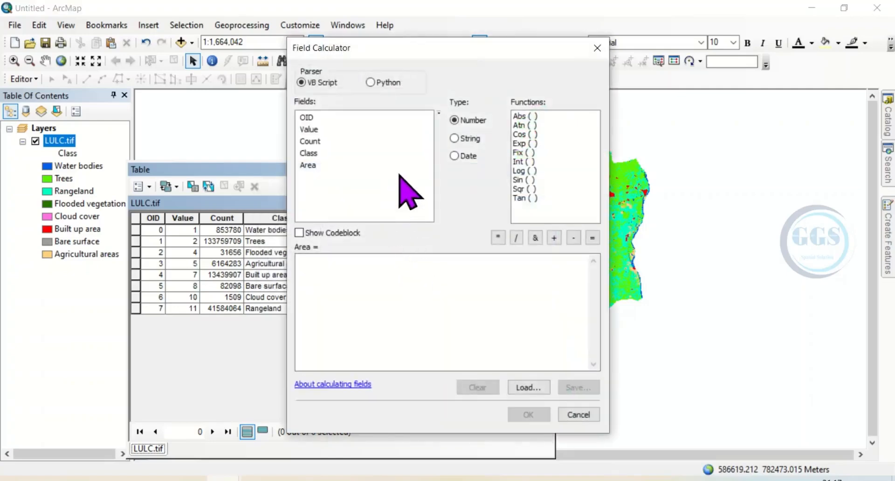
pyautogui.moveTo(436, 49); pyautogui.dragTo(589, 57)
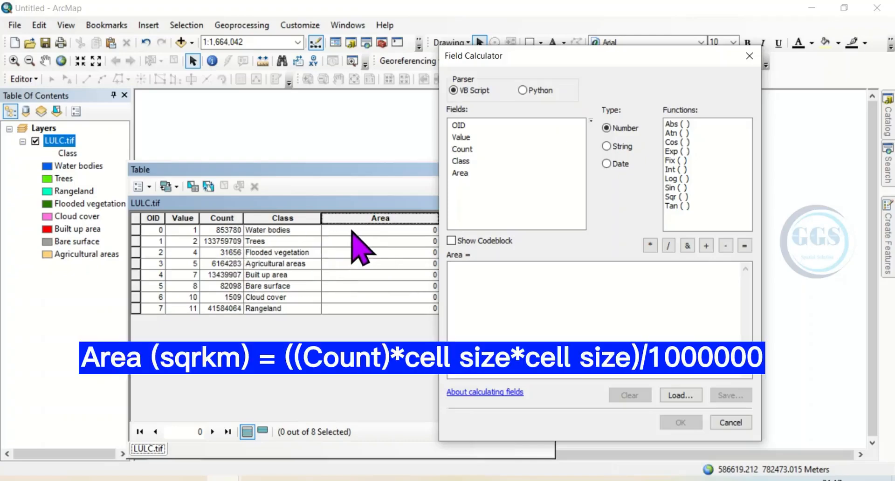
pyautogui.doubleClick(465, 149)
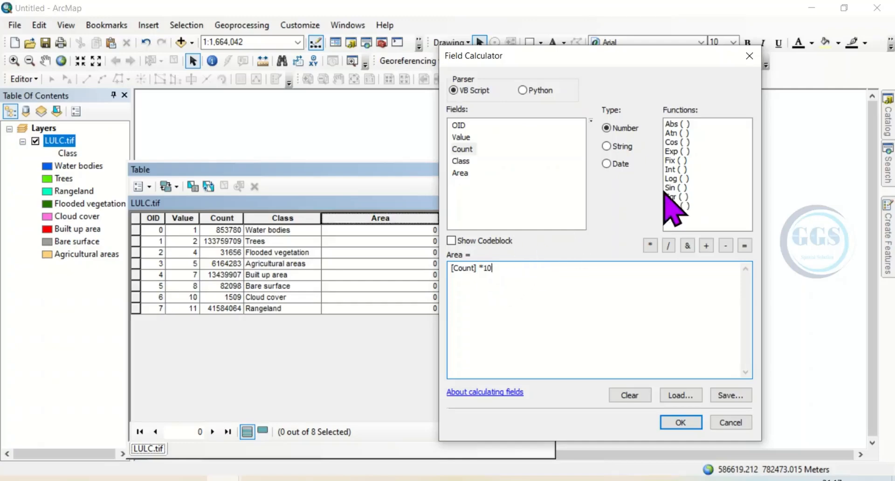
pyautogui.click(650, 244)
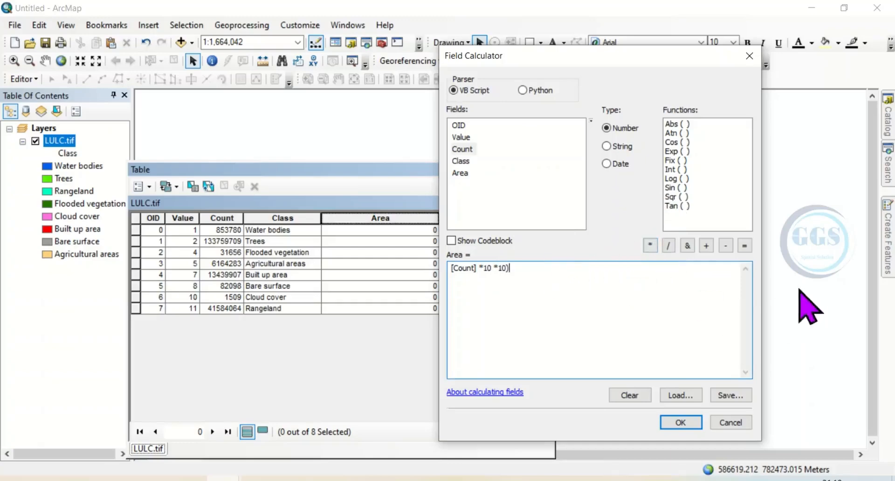
pyautogui.click(669, 245)
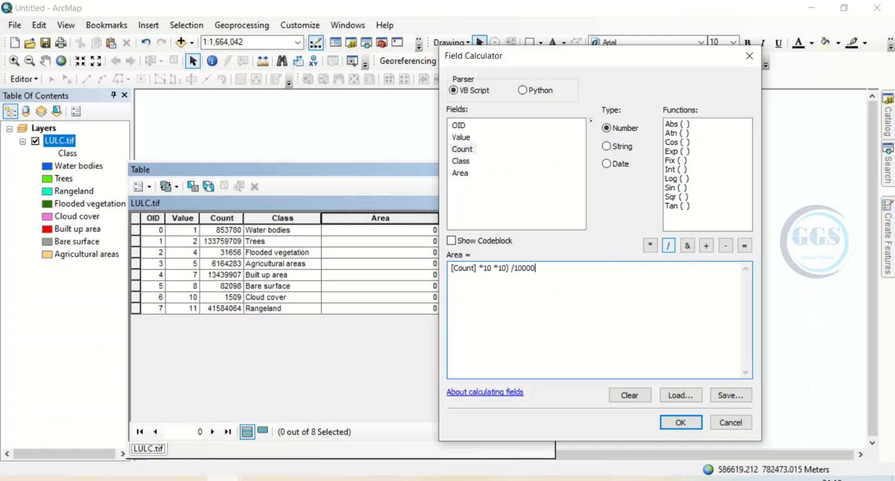
pyautogui.click(450, 268)
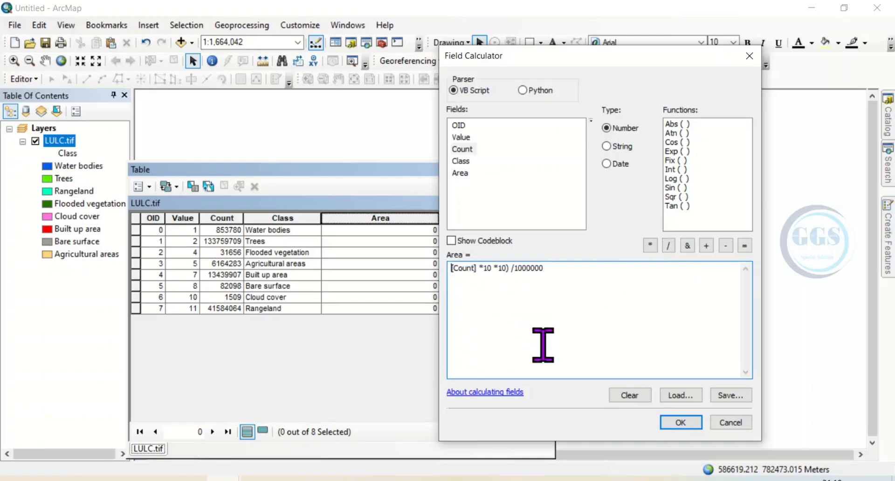
pyautogui.write('(')
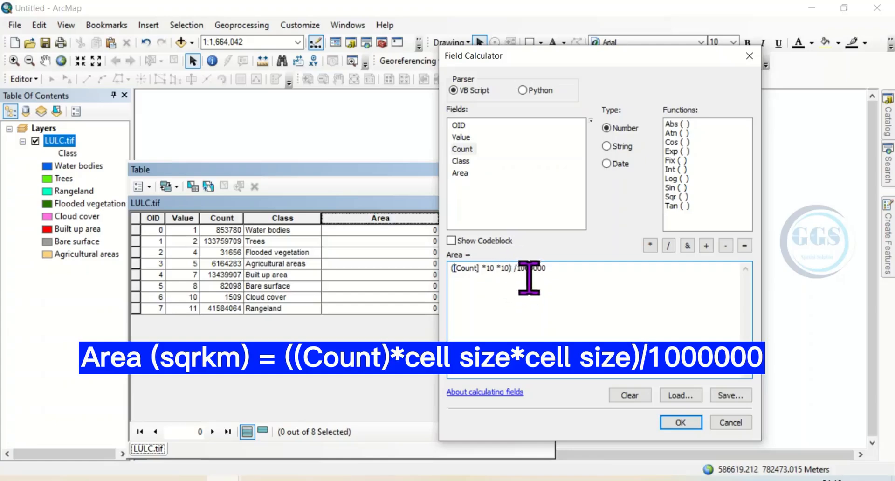
pyautogui.click(681, 423)
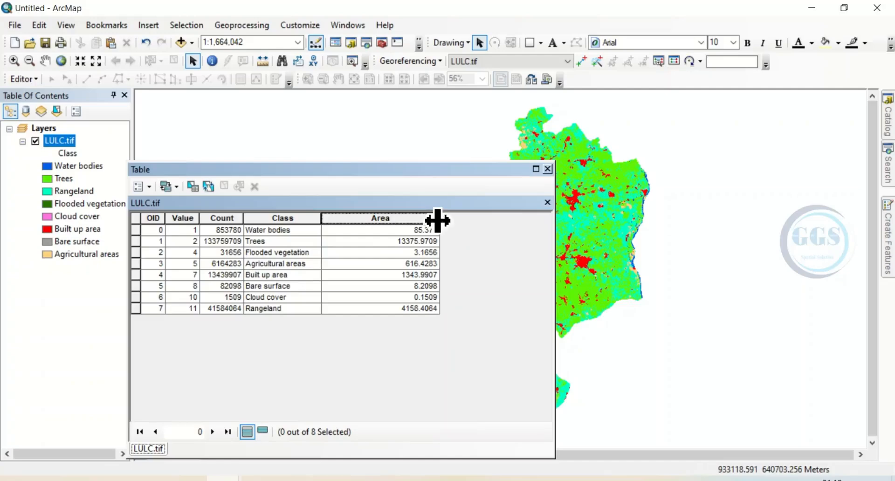
# Step: Narrow the Area column and copy all records of the LULC.tif table, from Water bodies to Rangeland
pyautogui.moveTo(438, 220); pyautogui.dragTo(405, 220)
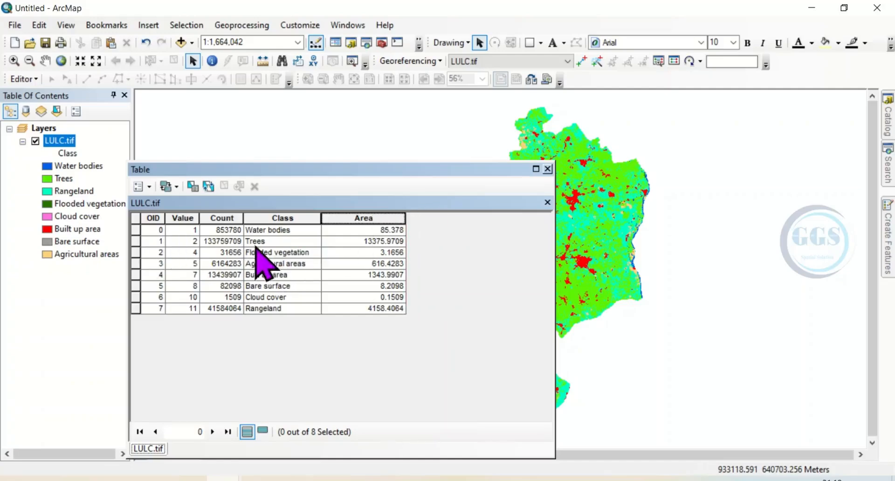
pyautogui.click(136, 230)
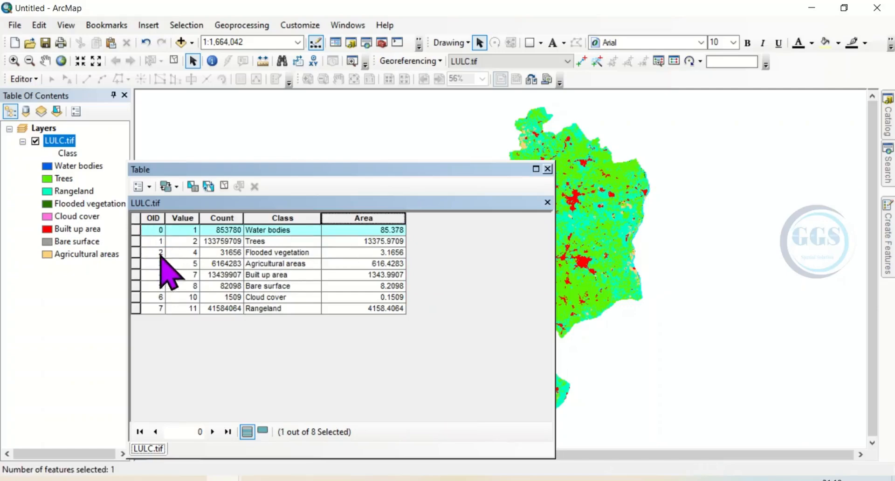
pyautogui.keyDown('shift'); pyautogui.click(136, 308); pyautogui.keyUp('shift')
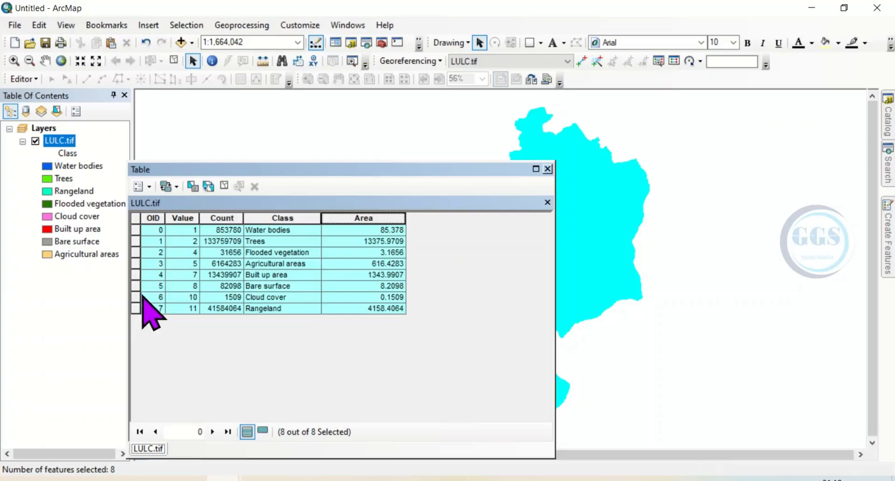
pyautogui.rightClick(136, 288)
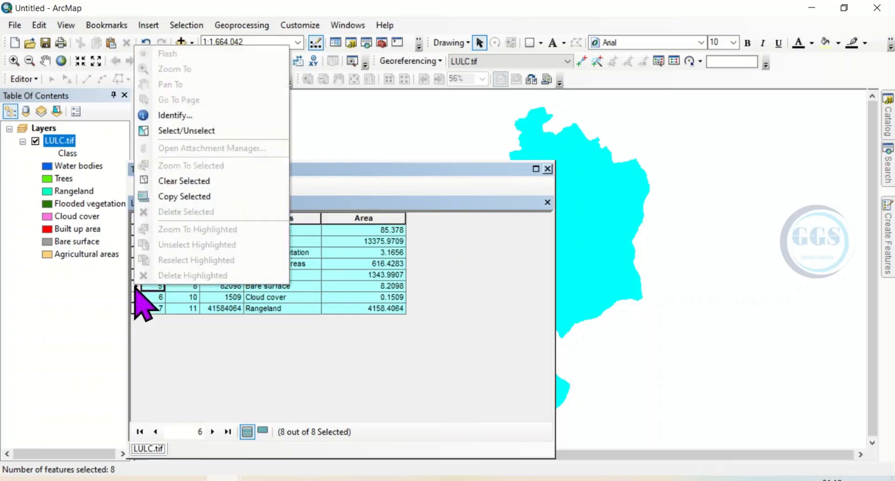
pyautogui.click(184, 198)
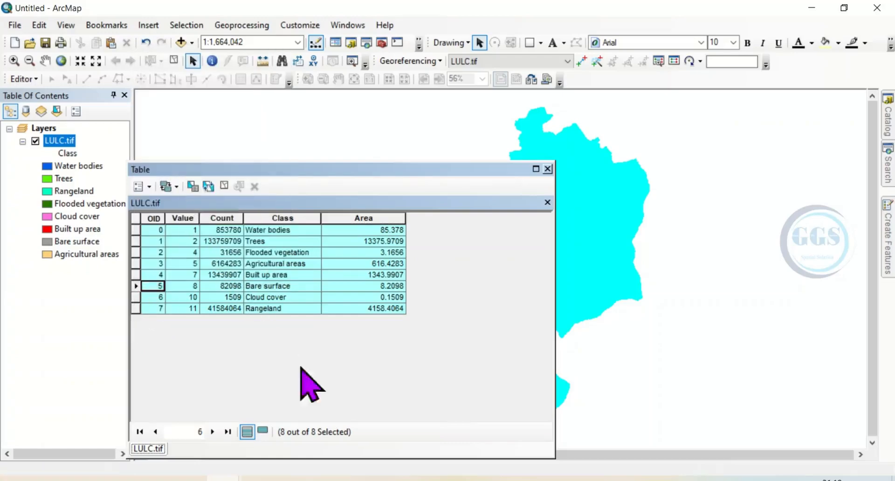
# Step: Switch to the blank Excel workbook and paste the copied table into Sheet1 starting at cell A1
pyautogui.click(397, 479)
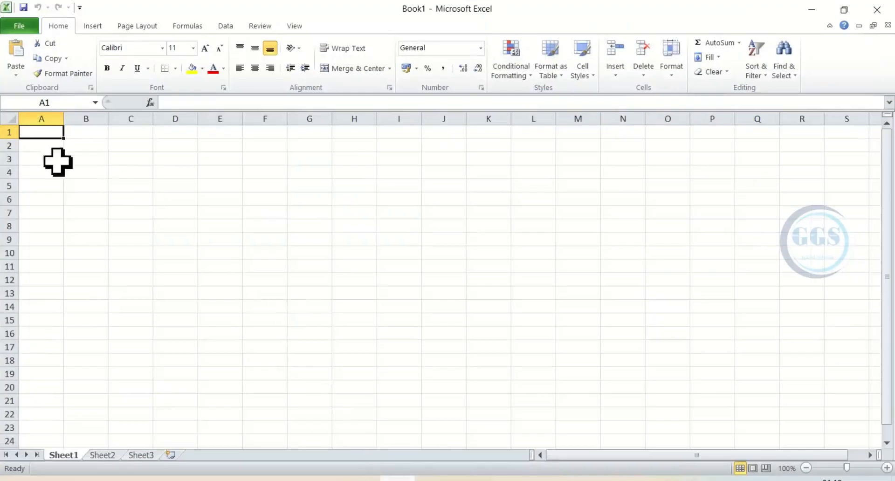
pyautogui.rightClick(41, 131)
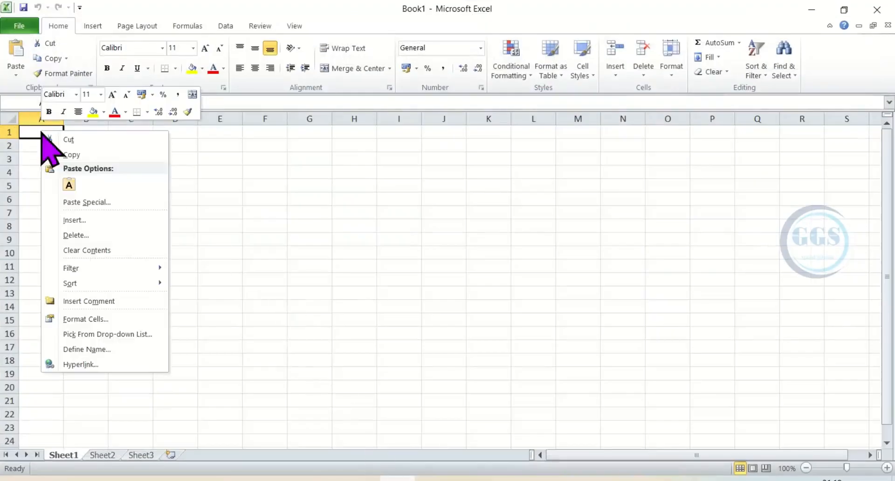
pyautogui.click(72, 186)
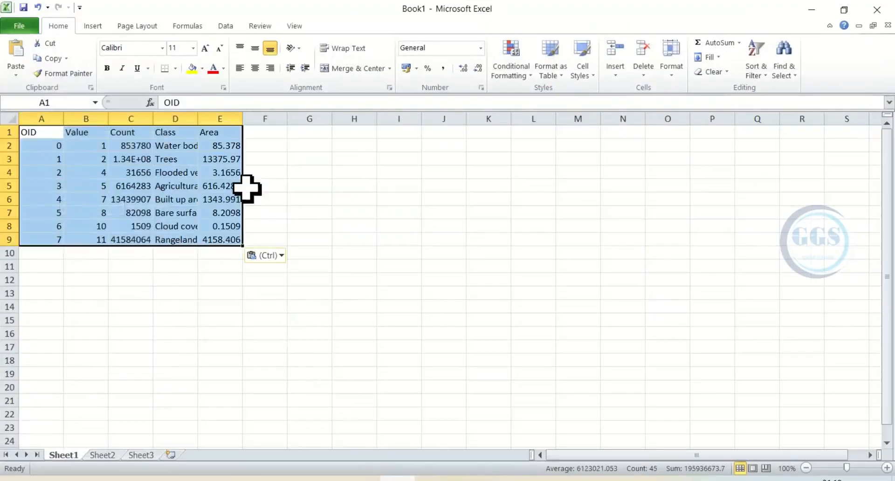
pyautogui.click(266, 173)
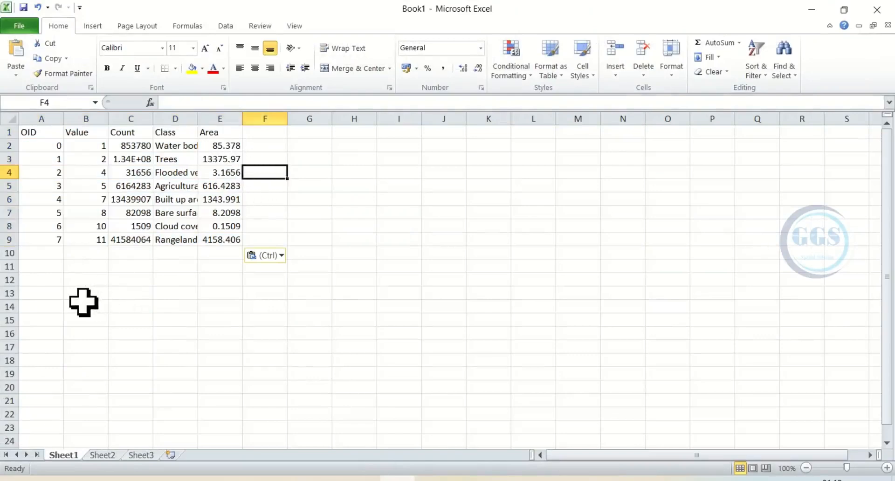
# Step: Rename Sheet1 as Raster area
pyautogui.doubleClick(63, 455)
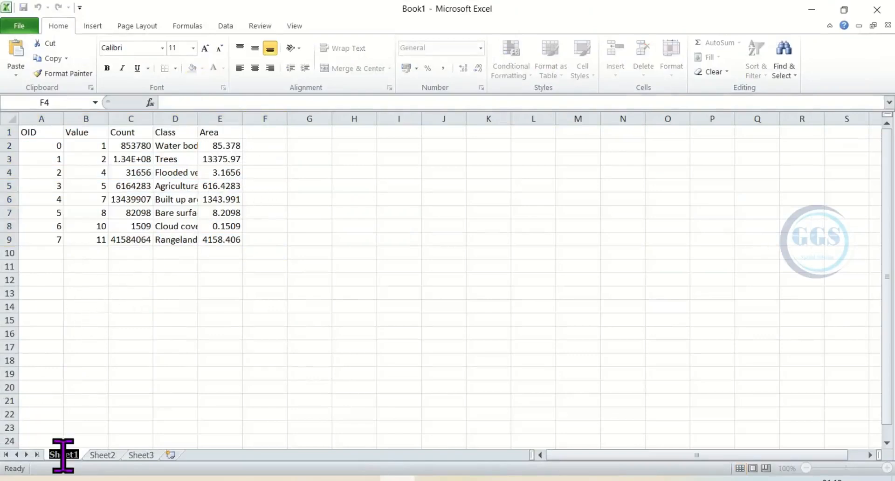
pyautogui.write('Ra')
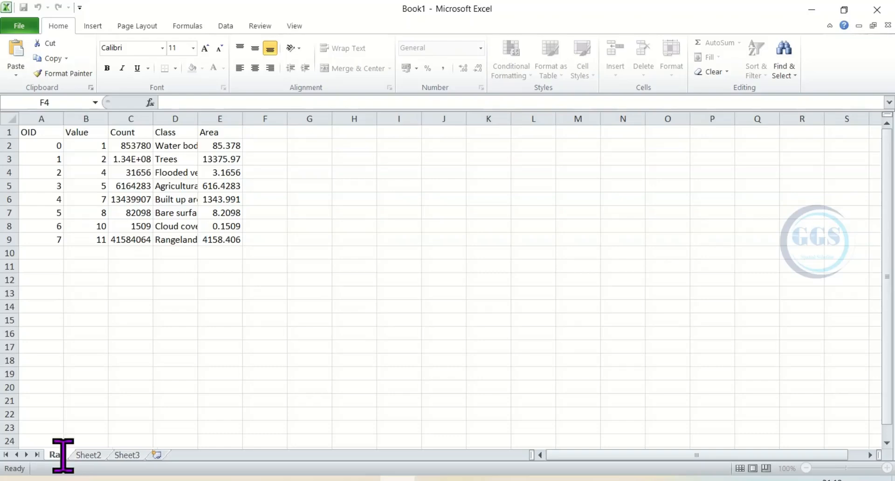
pyautogui.write('ster area')
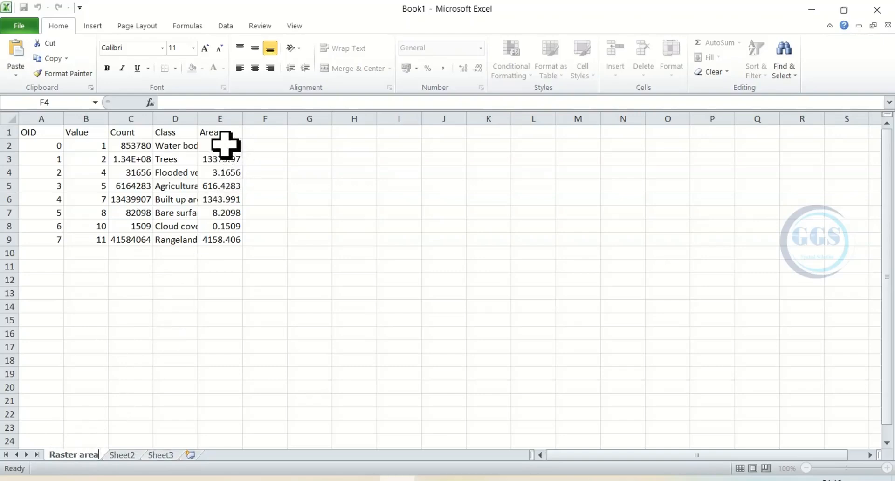
# Step: Total the Area values in E2:E9 with a SUM formula in cell E10
pyautogui.moveTo(225, 145); pyautogui.dragTo(236, 249)
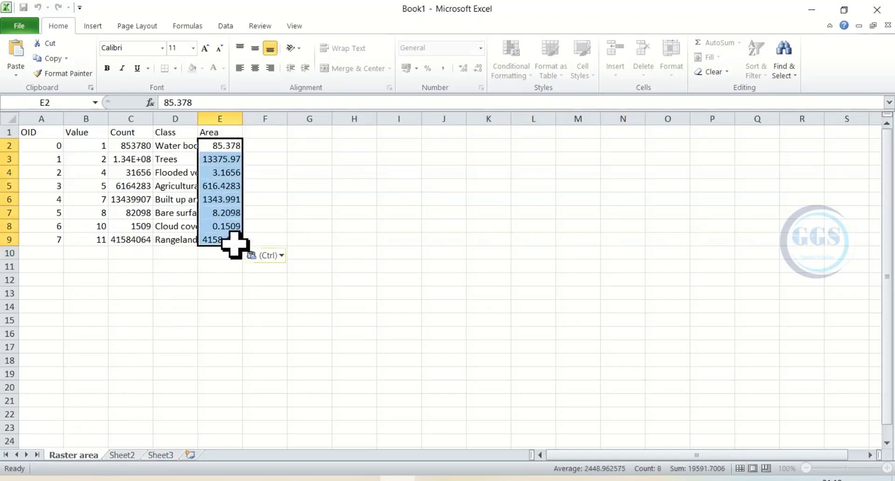
pyautogui.click(717, 43)
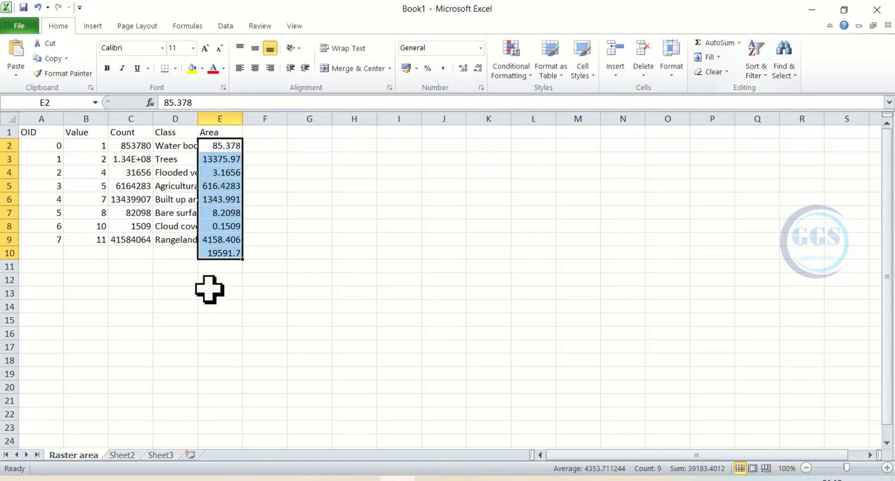
pyautogui.click(218, 255)
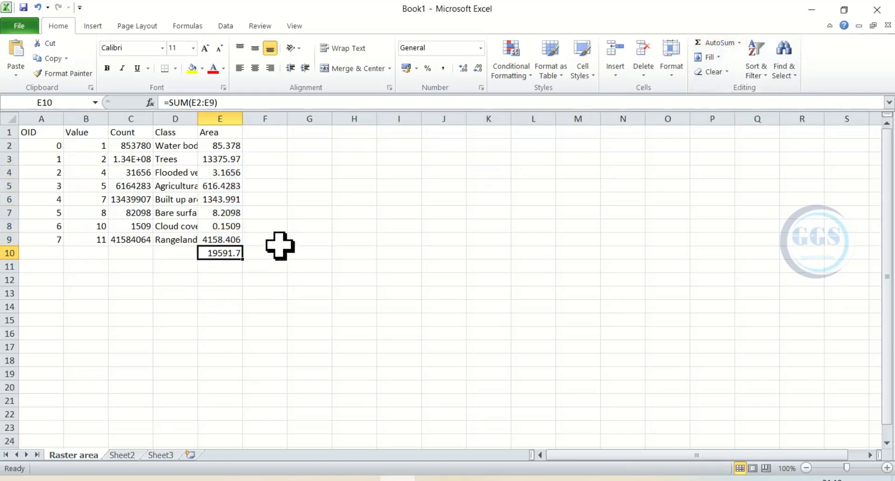
# Step: Return to ArcMap, clear the selection of all LULC.tif records and close the attribute table
pyautogui.click(820, 6)
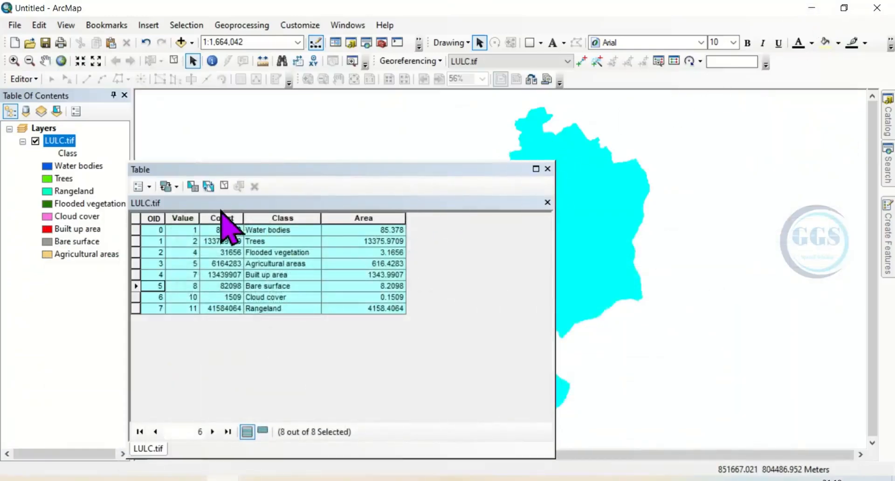
pyautogui.click(224, 186)
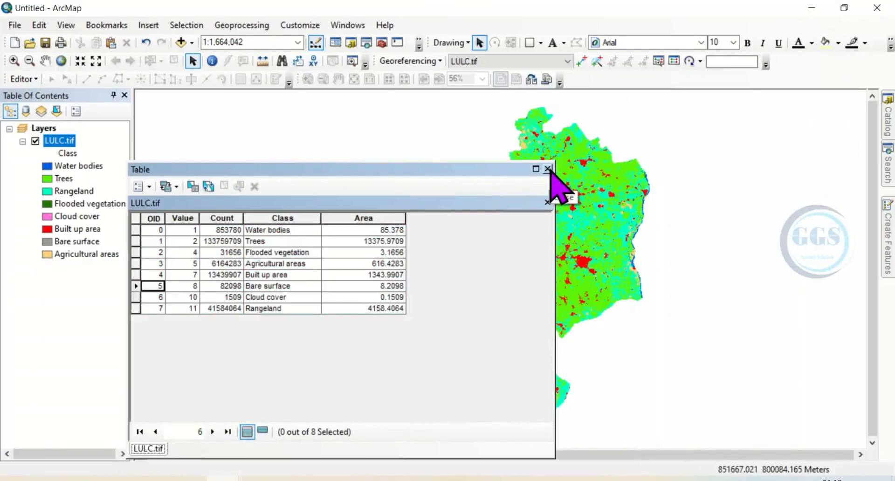
pyautogui.click(548, 169)
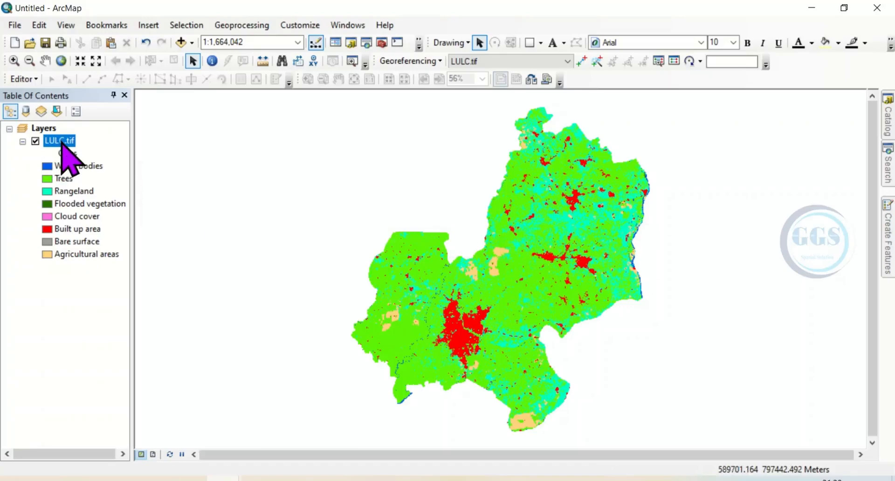
# Step: Open the Raster to Polygon conversion tool from ArcToolbox and choose LULC.tif as the input raster
pyautogui.click(382, 43)
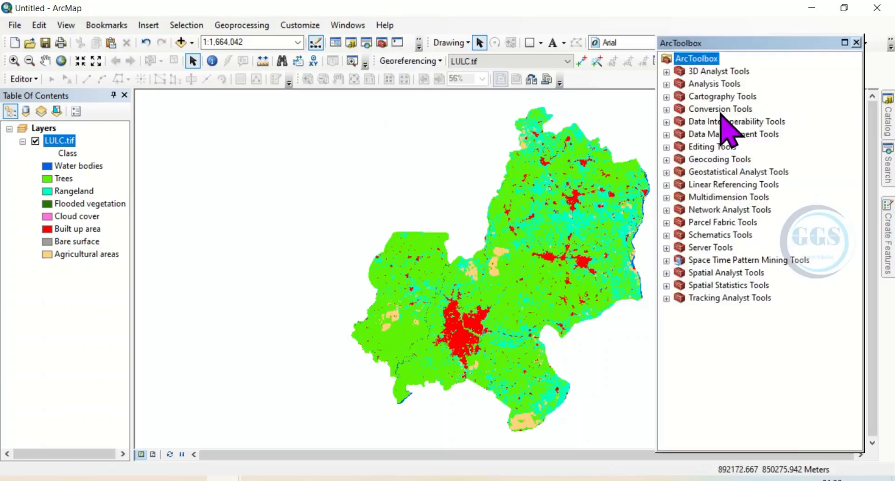
pyautogui.click(667, 110)
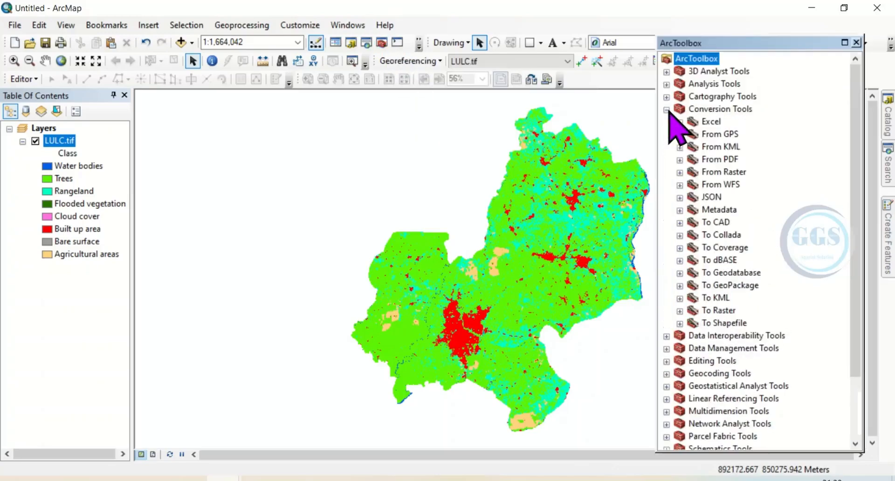
pyautogui.click(679, 172)
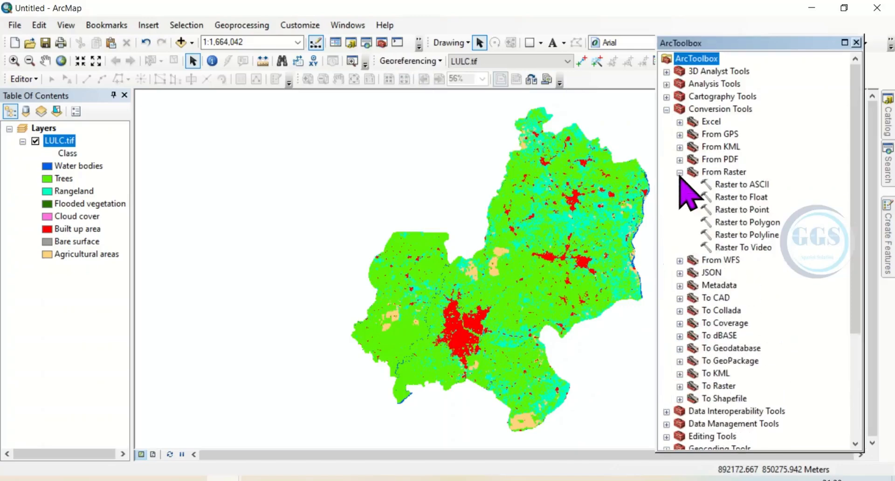
pyautogui.doubleClick(742, 223)
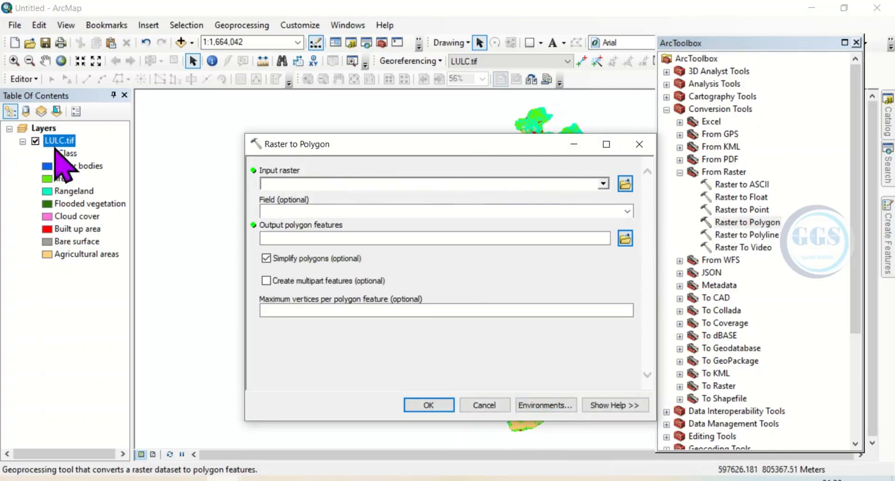
pyautogui.click(610, 184)
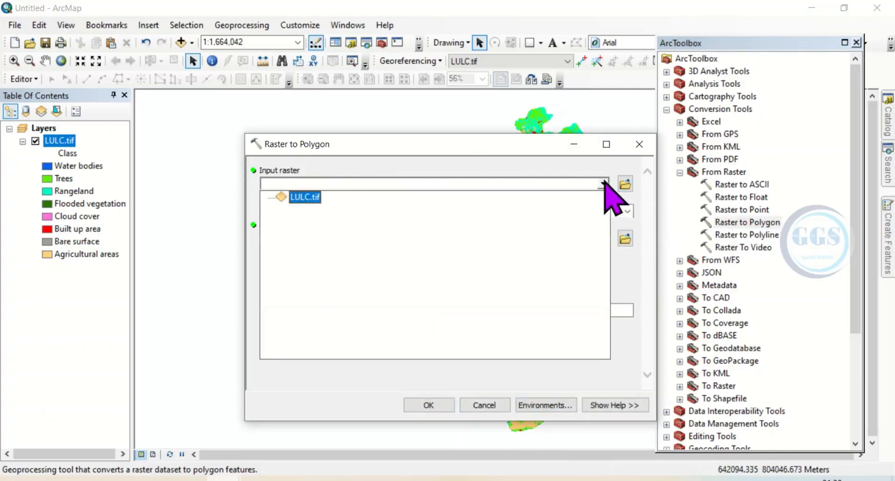
pyautogui.click(296, 197)
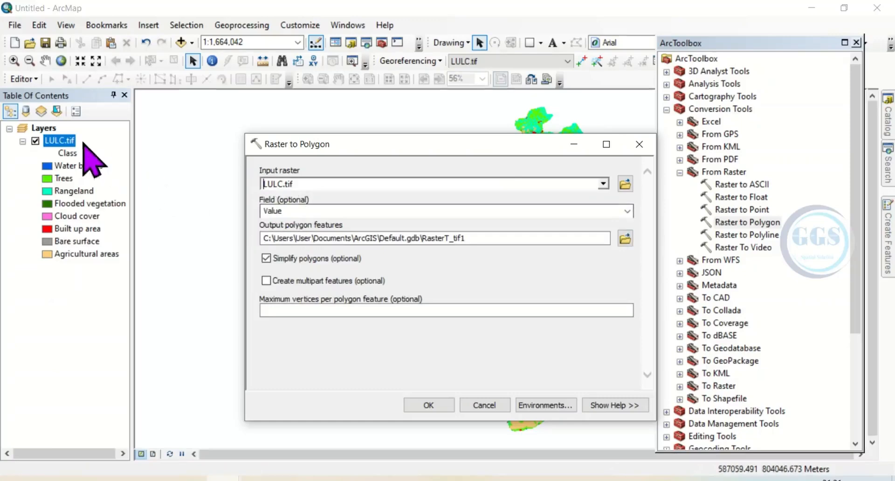
# Step: Check the field names in the LULC.tif attribute table and set the conversion field to Class
pyautogui.rightClick(61, 141)
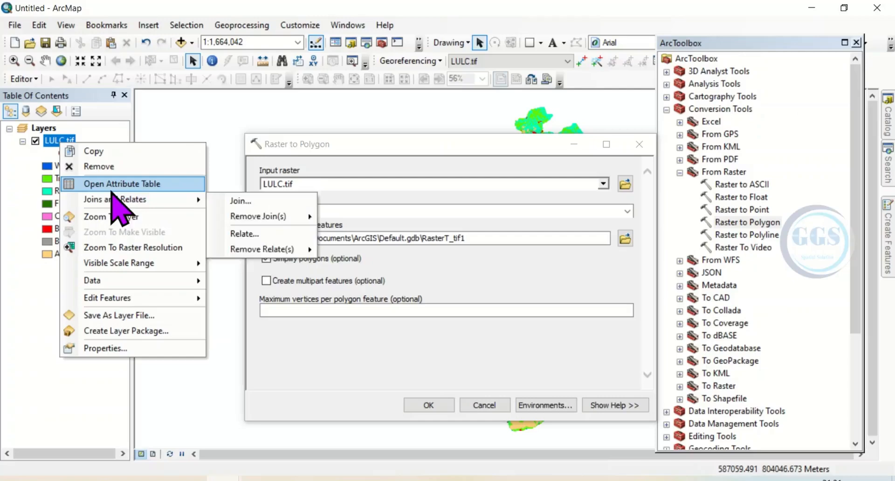
pyautogui.click(112, 185)
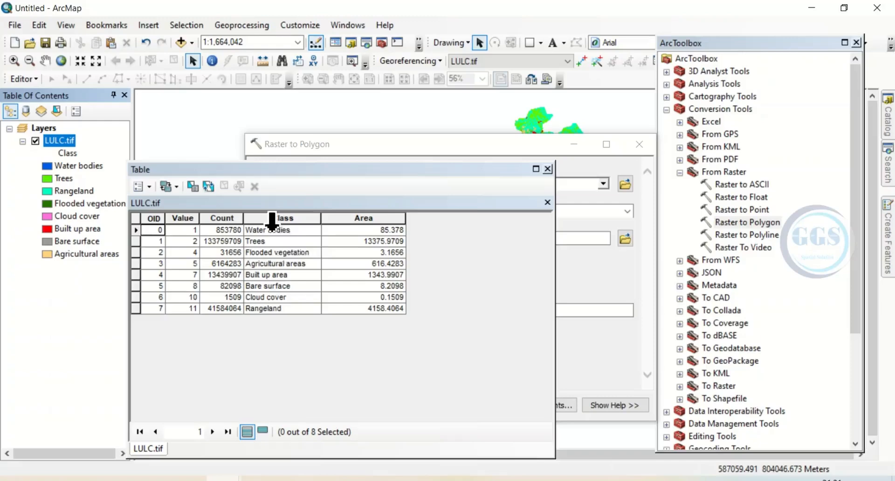
pyautogui.click(548, 169)
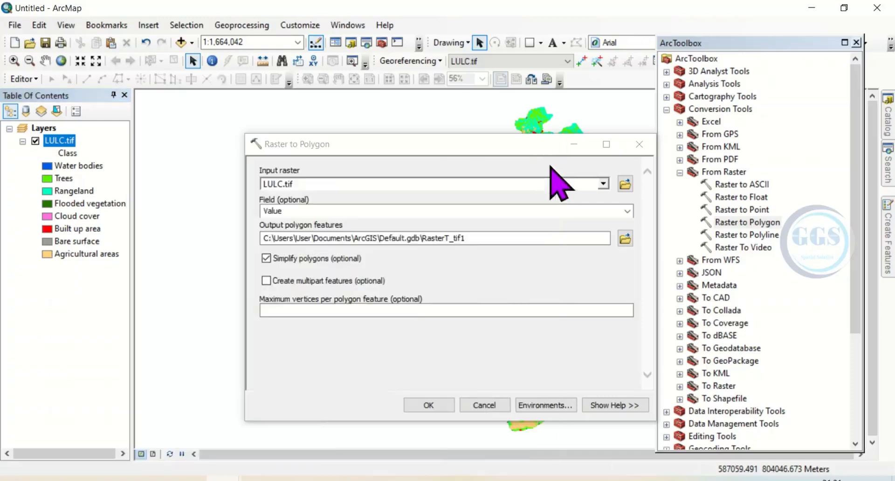
pyautogui.click(625, 213)
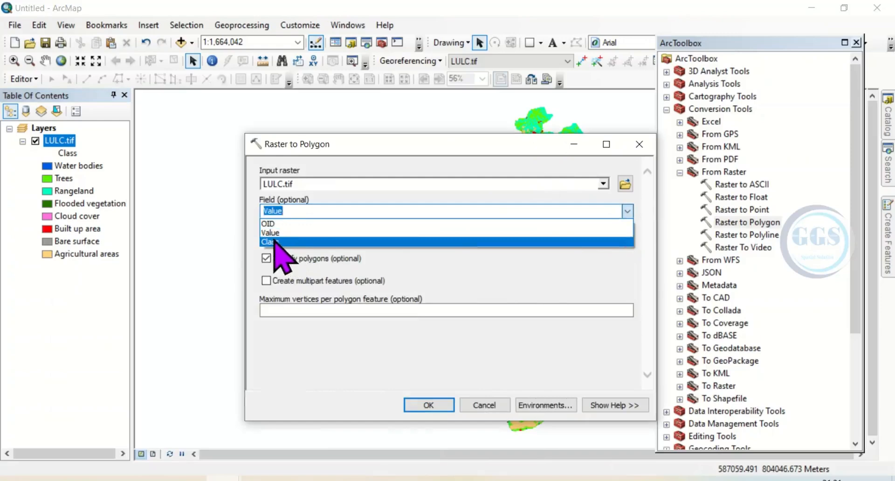
pyautogui.click(276, 241)
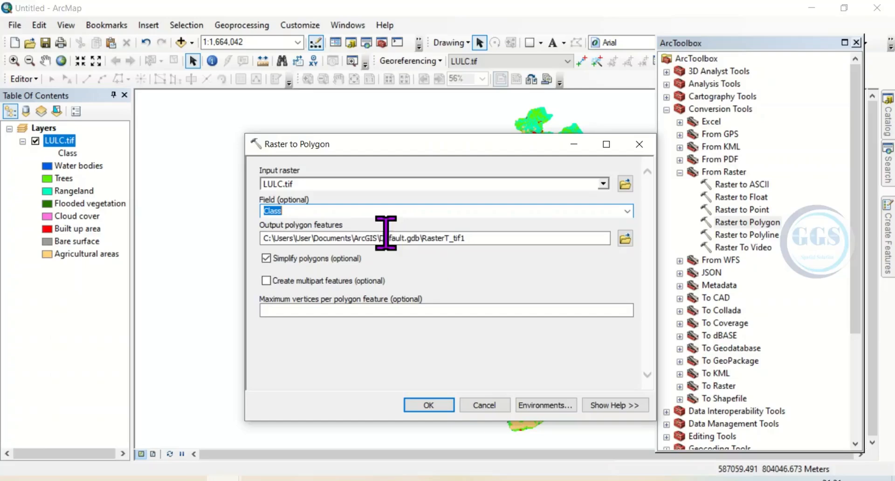
# Step: Save the output polygon features as LULC_POL in the Tutorial folder and run the raster to polygon conversion
pyautogui.click(626, 238)
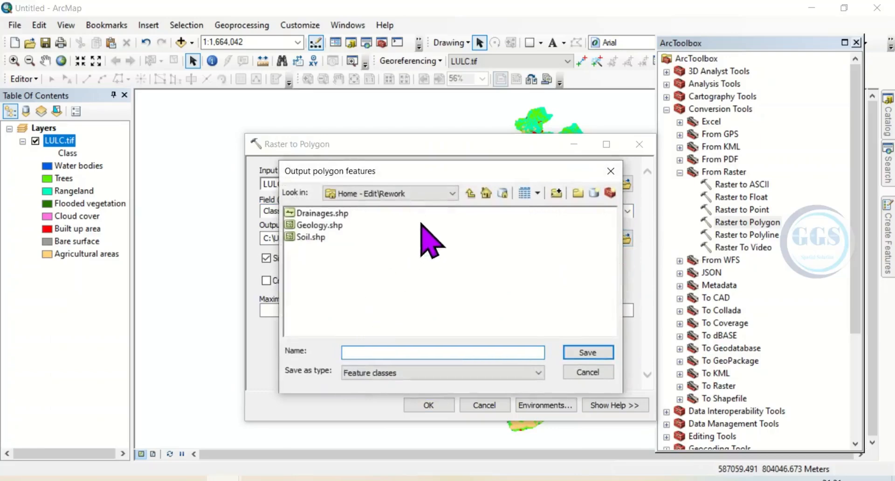
pyautogui.click(470, 193)
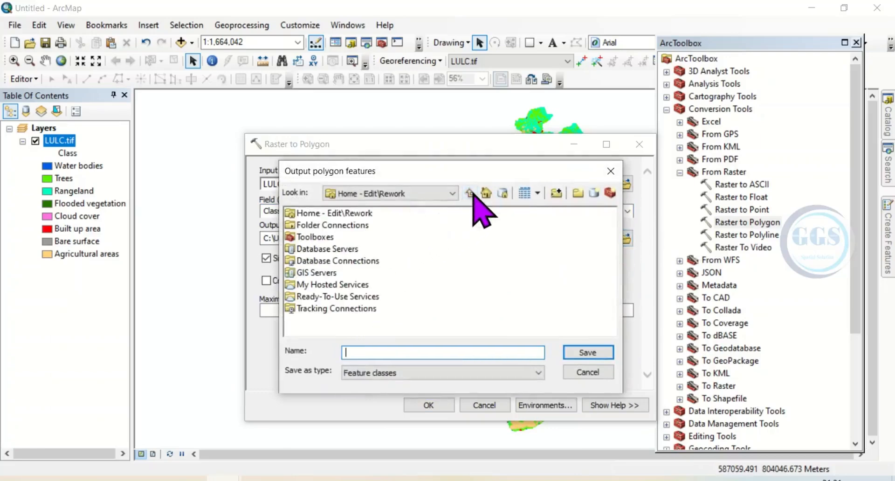
pyautogui.click(365, 352)
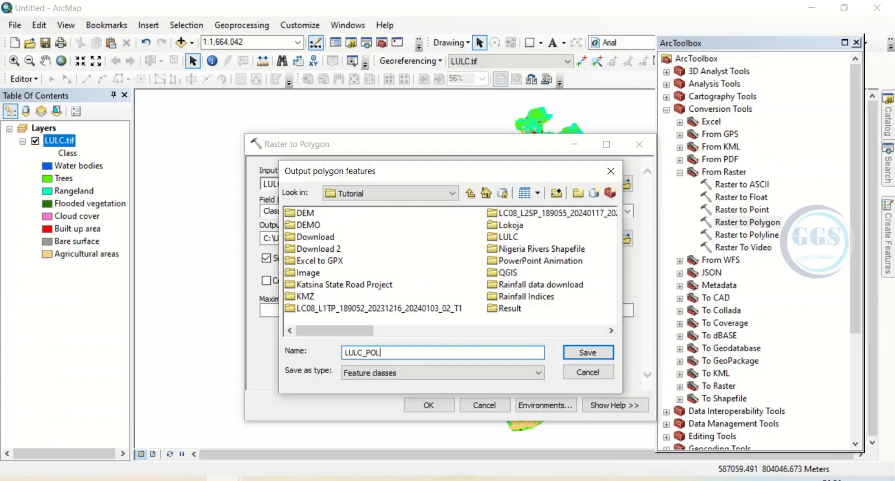
pyautogui.click(577, 356)
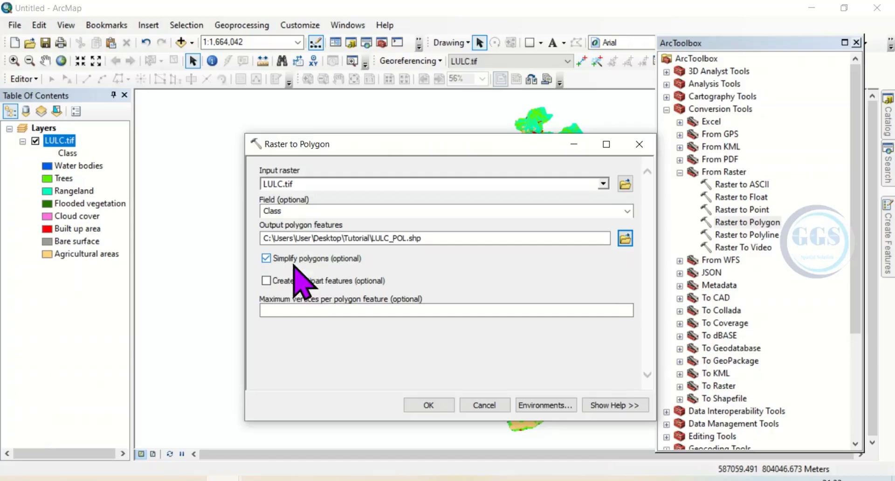
pyautogui.click(428, 404)
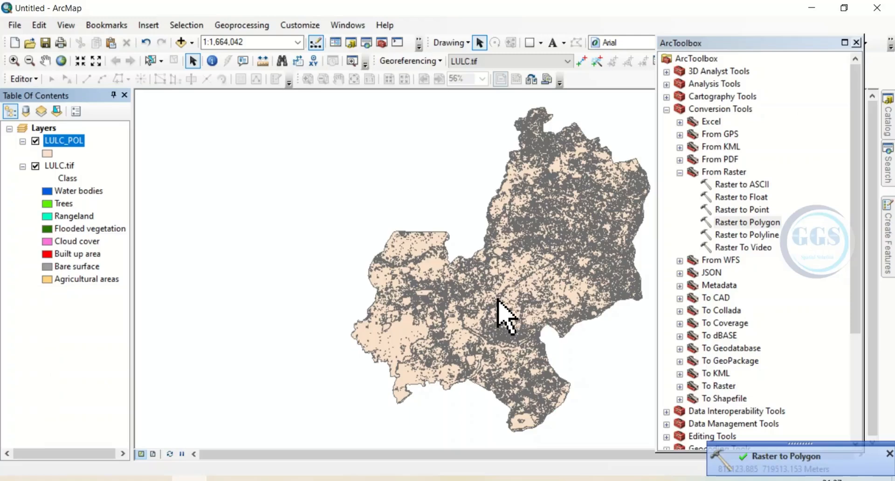
# Step: Review the records and Class field in the LULC_POL attribute table, and close the table
pyautogui.rightClick(66, 144)
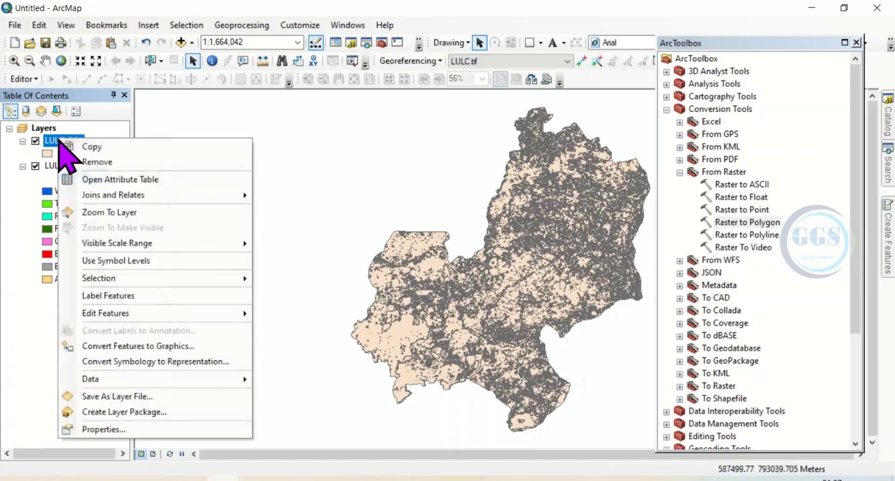
pyautogui.click(114, 181)
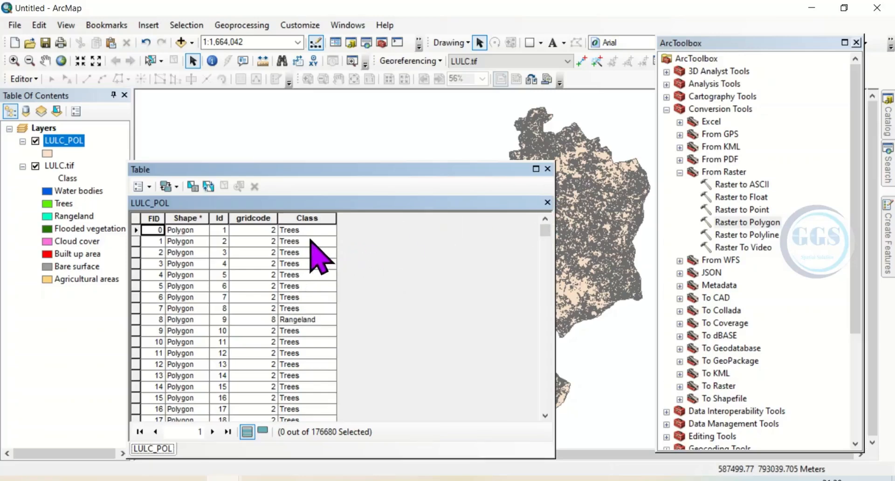
pyautogui.click(548, 169)
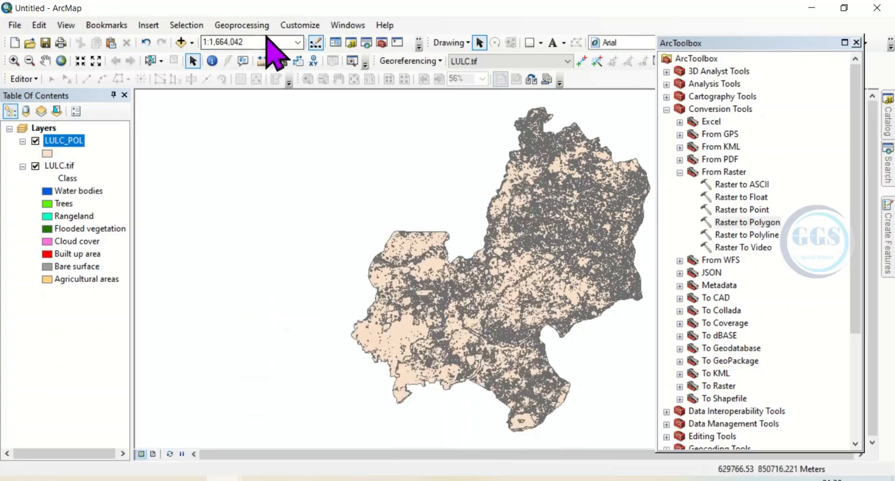
# Step: Start the Dissolve geoprocessing tool with LULC_POL as the input features and Class as the dissolve field
pyautogui.click(243, 29)
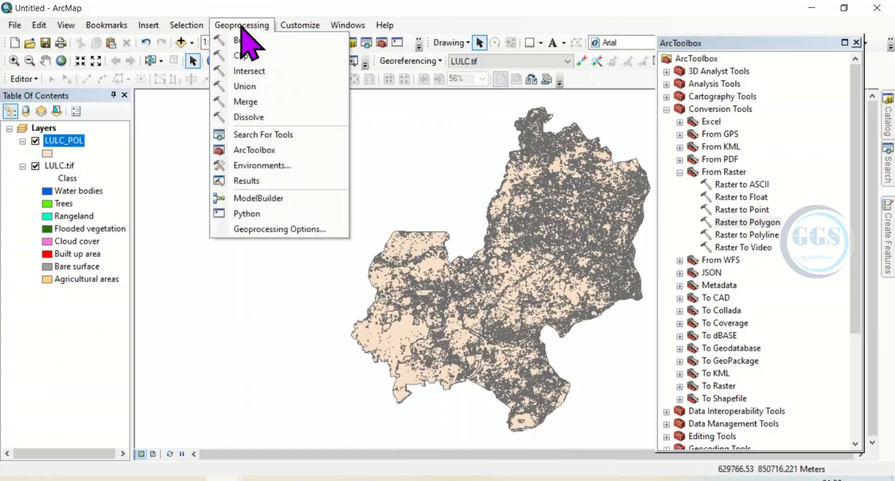
pyautogui.click(251, 117)
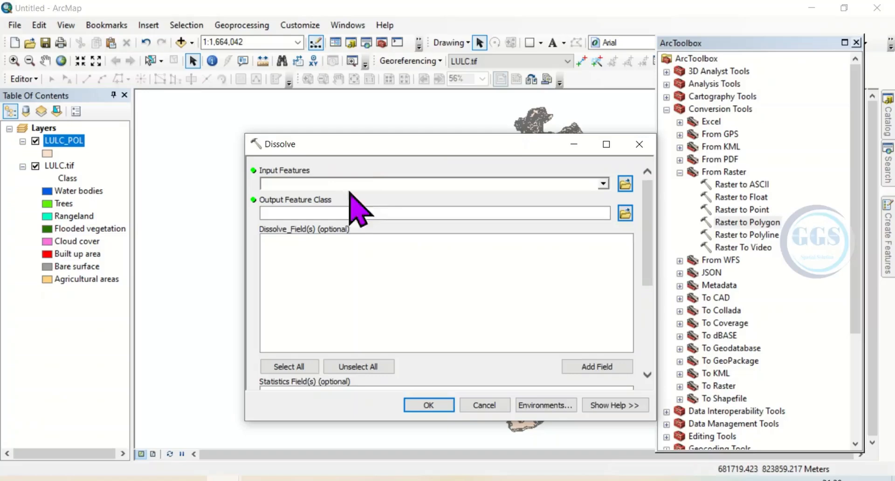
pyautogui.click(603, 184)
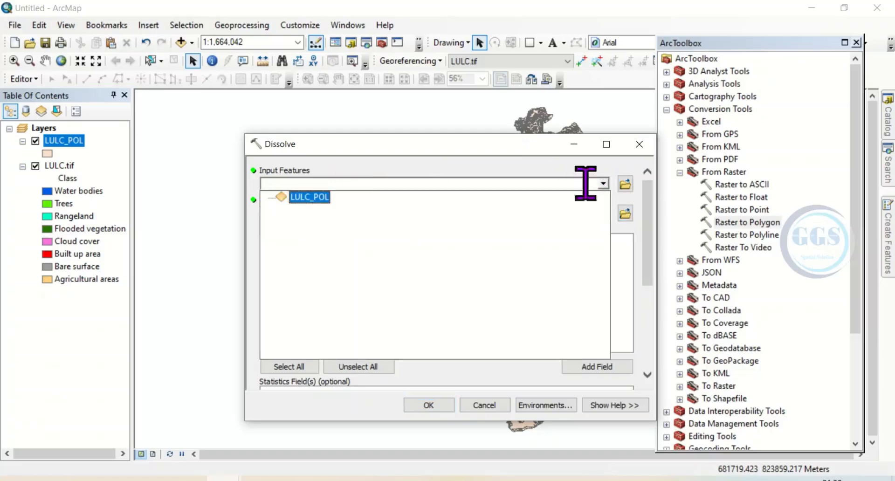
pyautogui.click(314, 198)
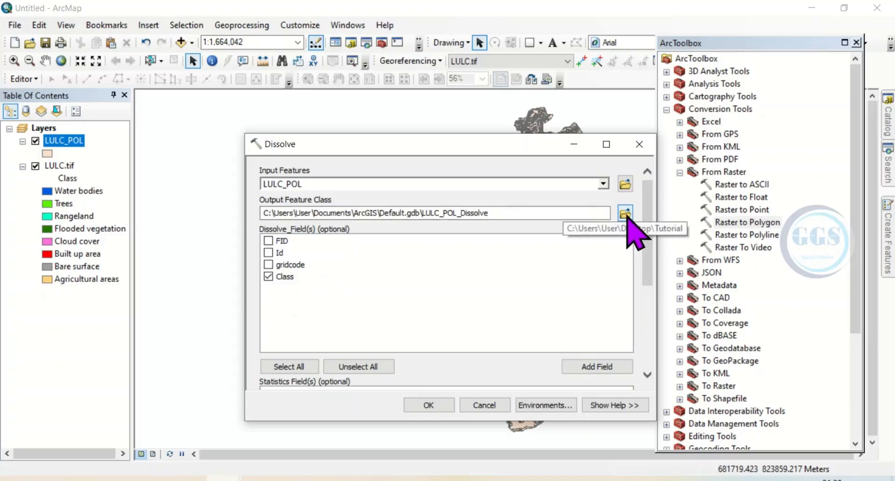
# Step: Set the dissolve output to LULC_disolve in the Tutorial folder and run the dissolve
pyautogui.click(626, 214)
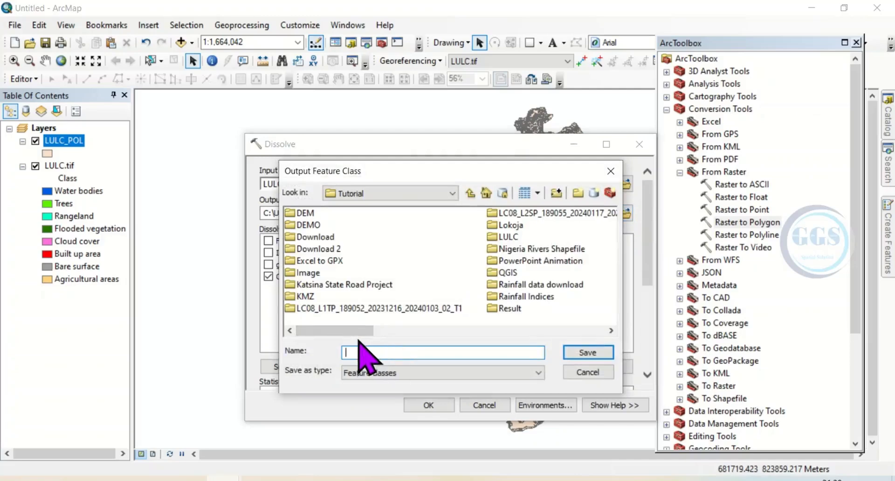
pyautogui.write('LULC_disolve')
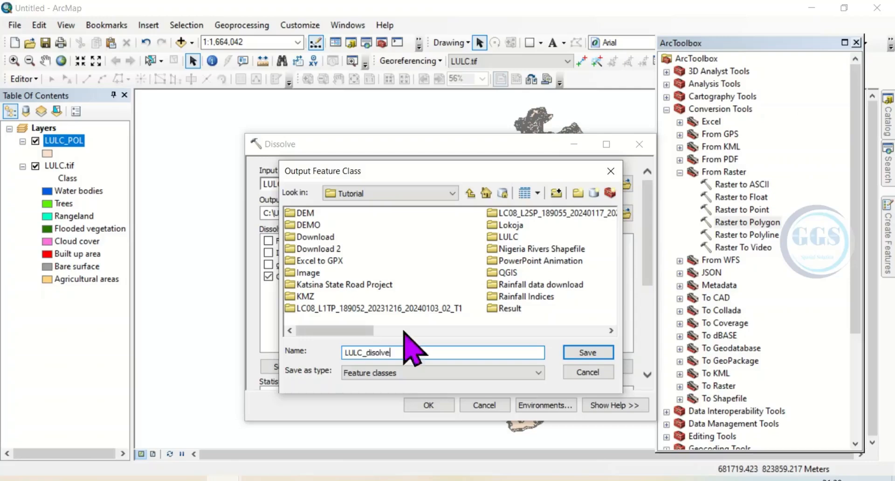
pyautogui.click(589, 353)
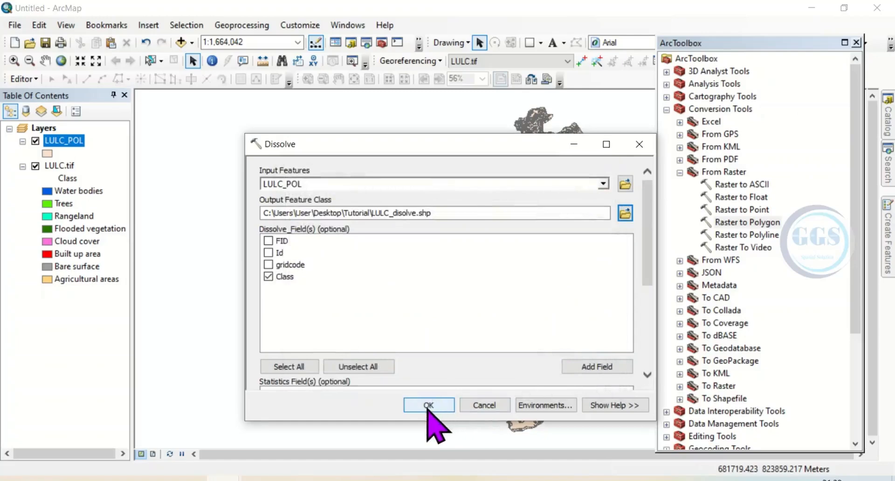
pyautogui.click(429, 405)
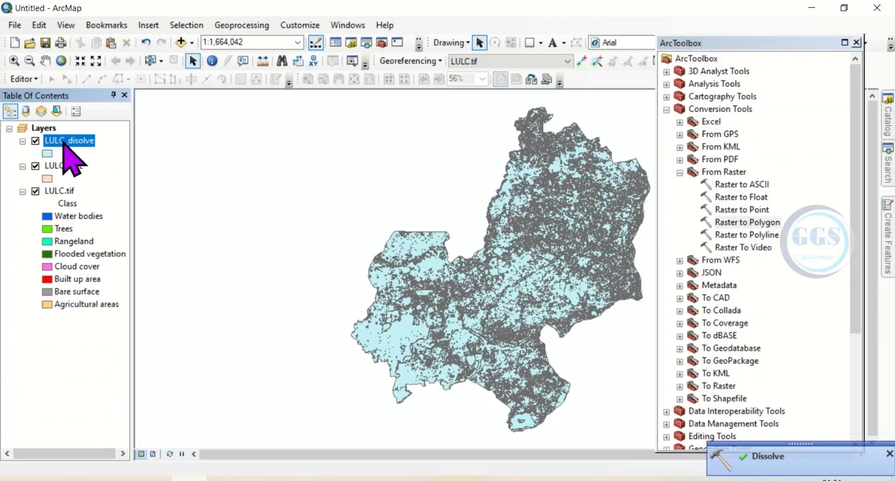
# Step: Add a field named Area of type Double to the LULC_disolve attribute table
pyautogui.rightClick(64, 142)
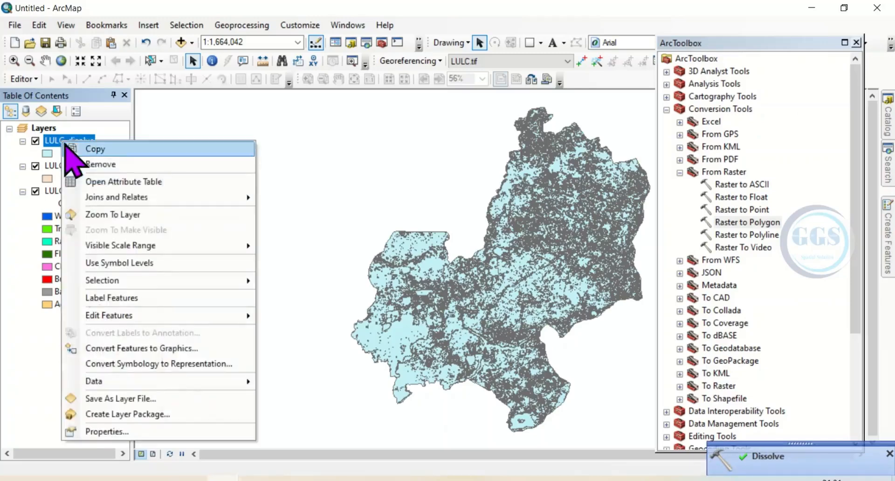
pyautogui.click(132, 183)
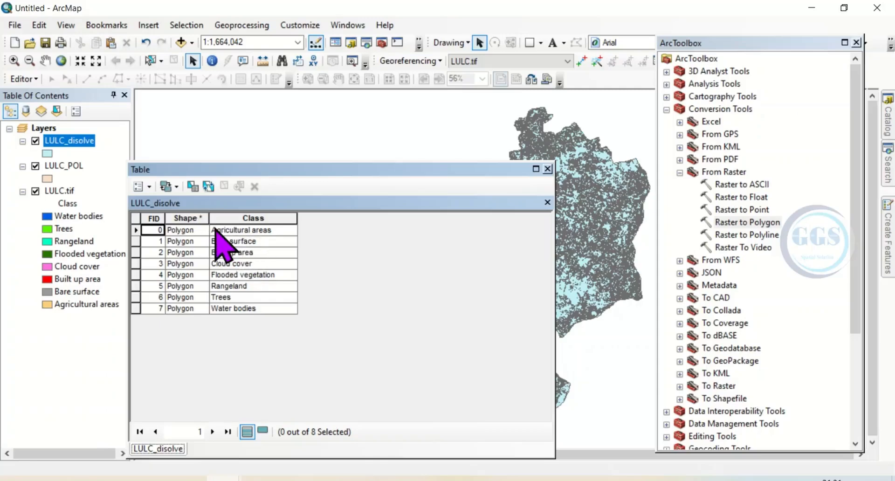
pyautogui.click(149, 187)
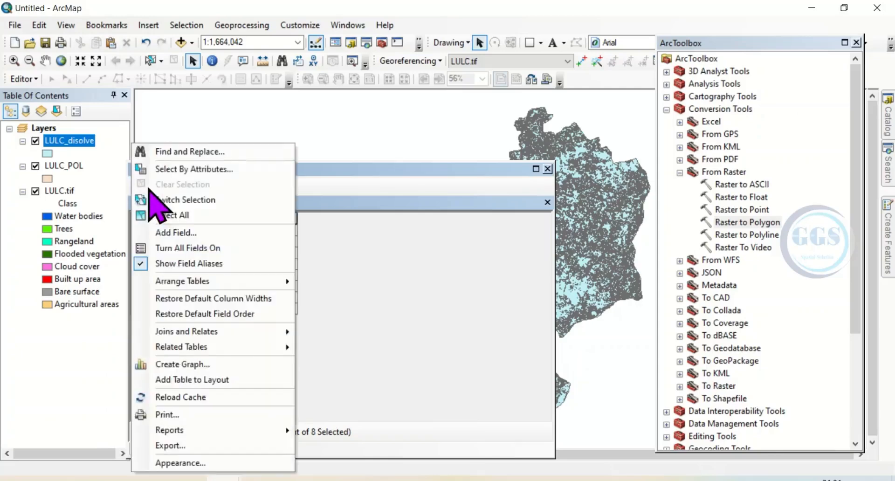
pyautogui.click(179, 234)
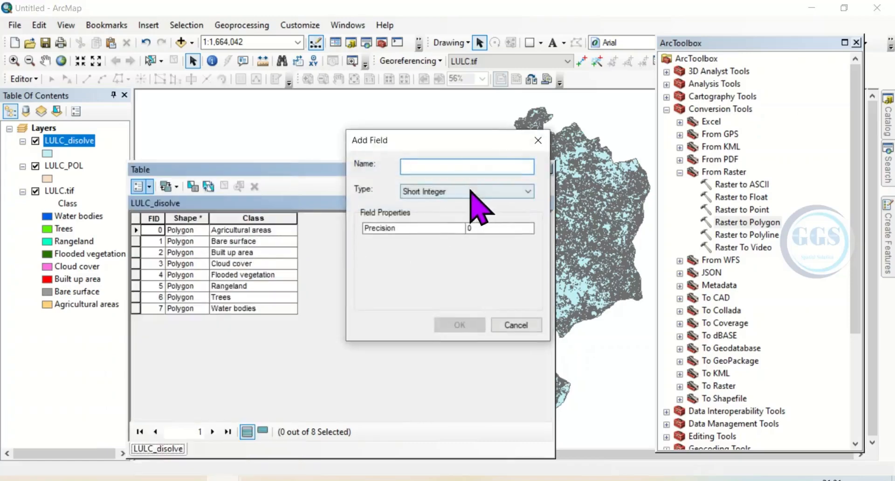
pyautogui.write('Area')
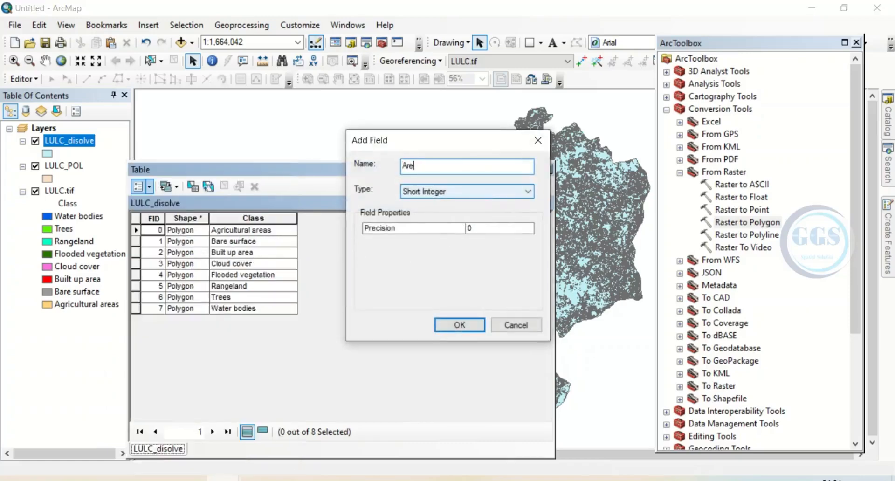
pyautogui.click(452, 192)
pyautogui.click(425, 232)
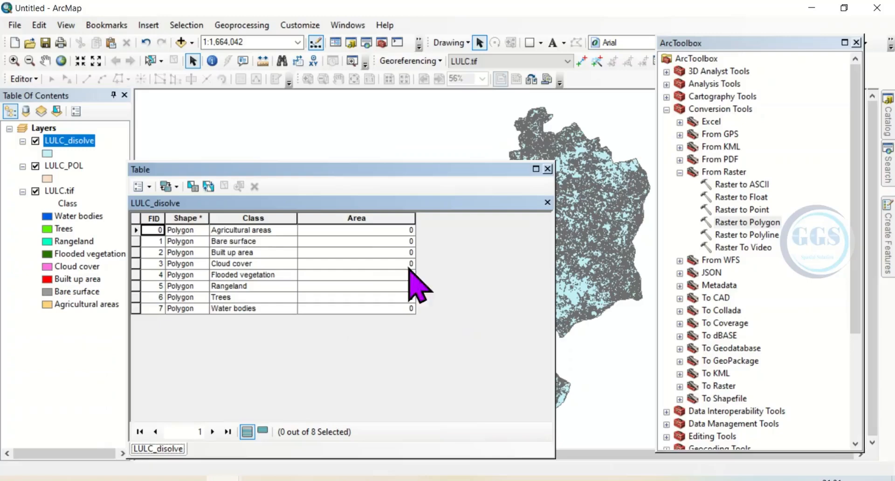
# Step: Calculate the Area field's geometry as area in Square Kilometers, using the coordinate system of the data source
pyautogui.rightClick(332, 219)
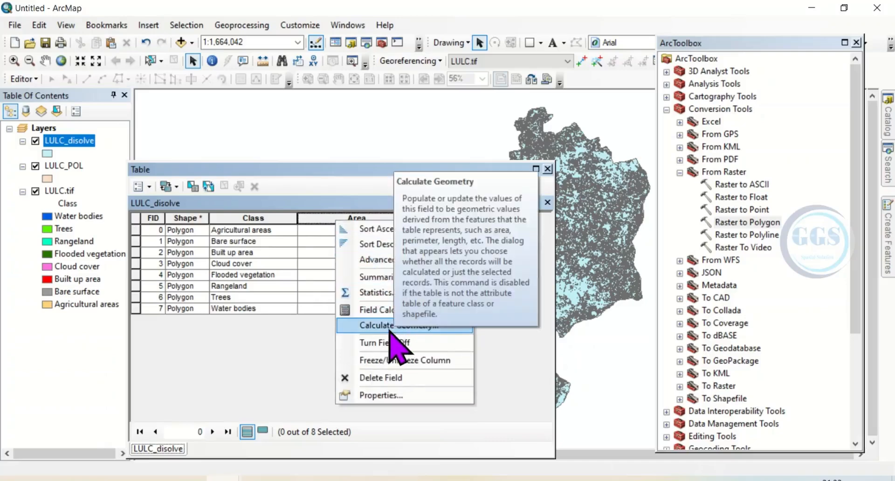
pyautogui.click(390, 326)
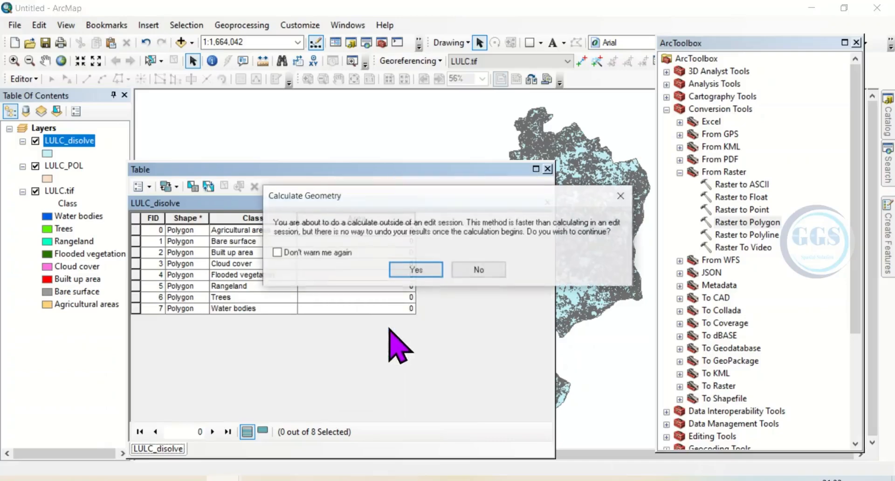
pyautogui.click(417, 270)
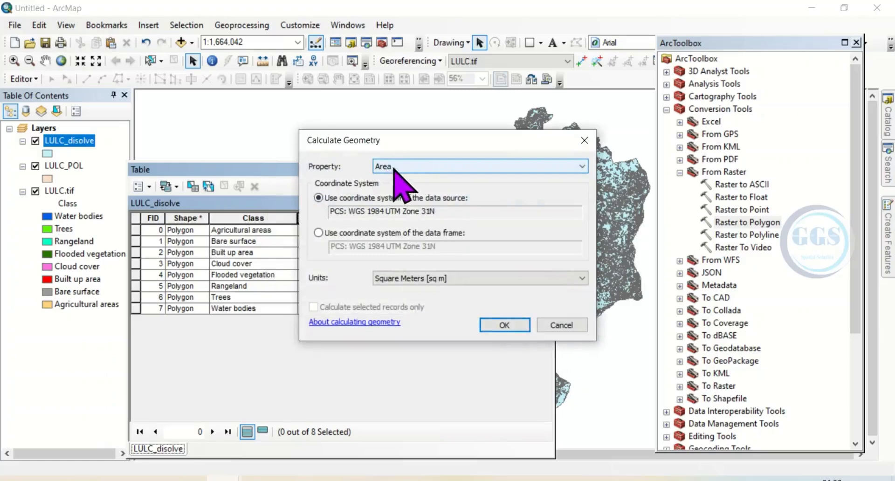
pyautogui.click(583, 166)
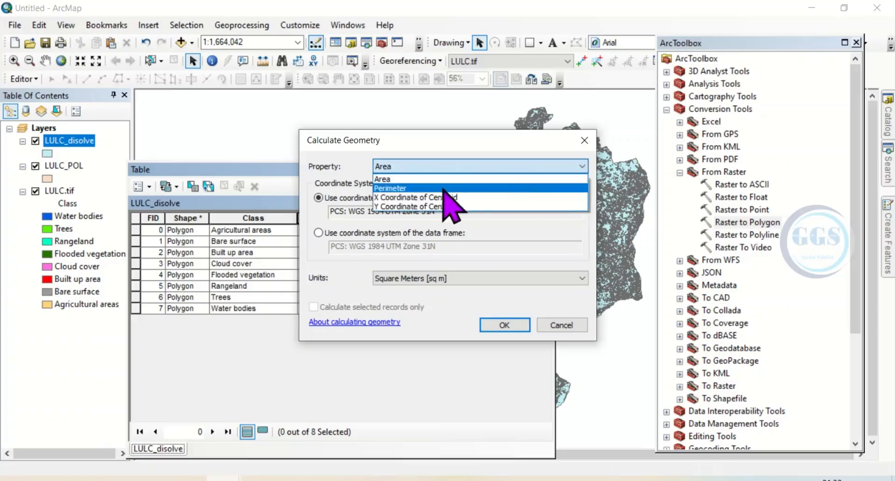
pyautogui.click(385, 179)
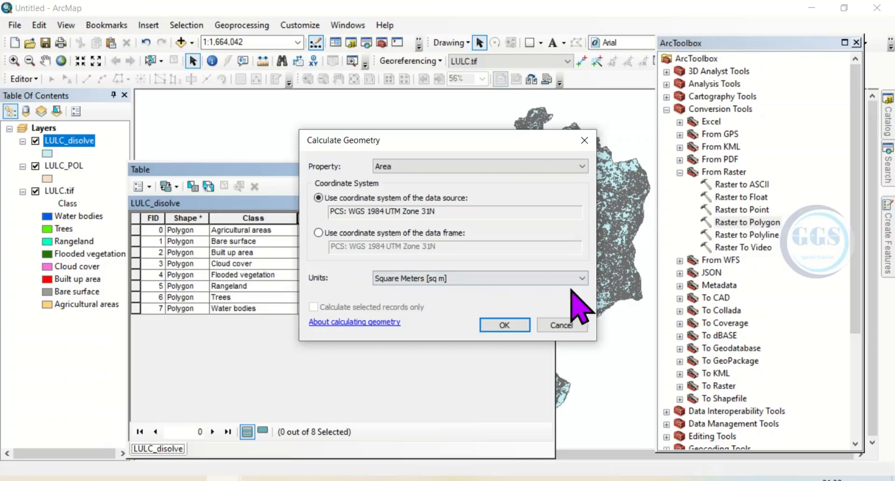
pyautogui.click(583, 278)
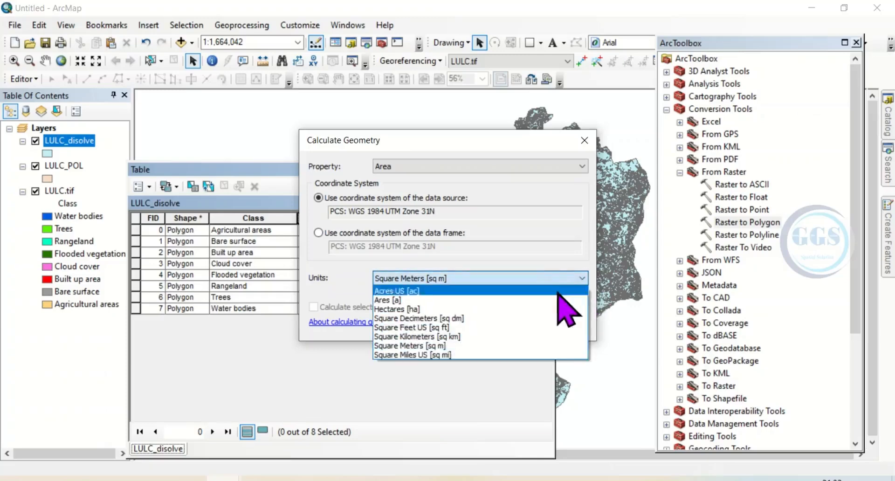
pyautogui.click(417, 336)
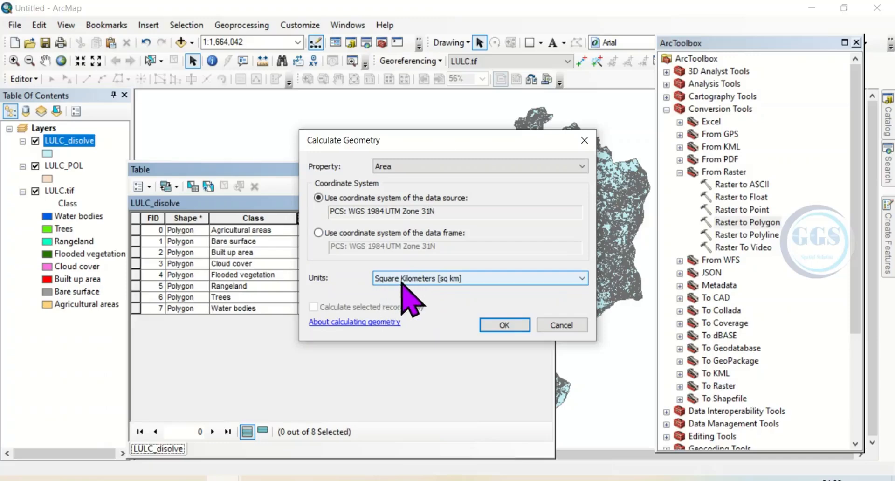
pyautogui.click(499, 326)
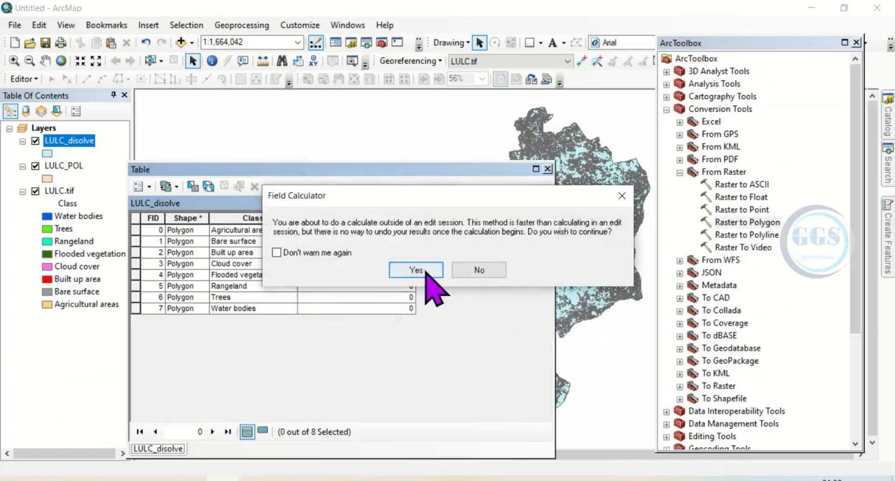
pyautogui.click(422, 271)
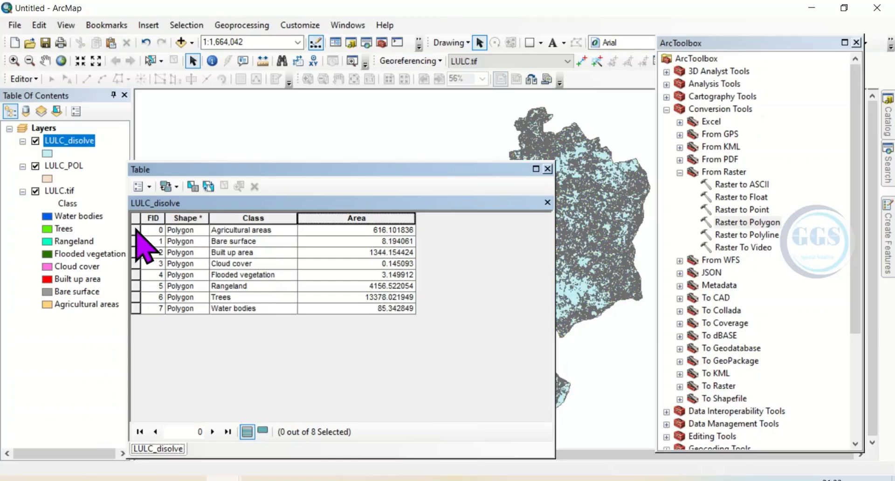
# Step: Select all class records in the LULC_disolve attribute table and copy them
pyautogui.click(136, 230)
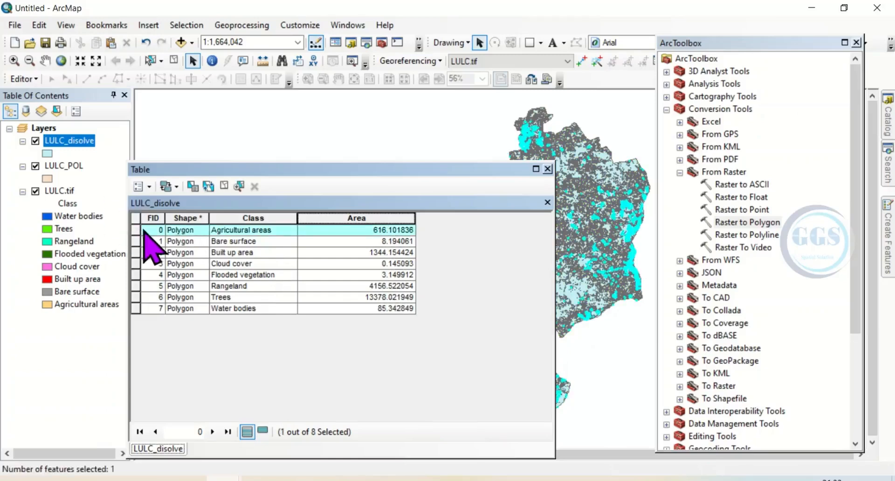
pyautogui.keyDown('shift'); pyautogui.click(137, 309); pyautogui.keyUp('shift')
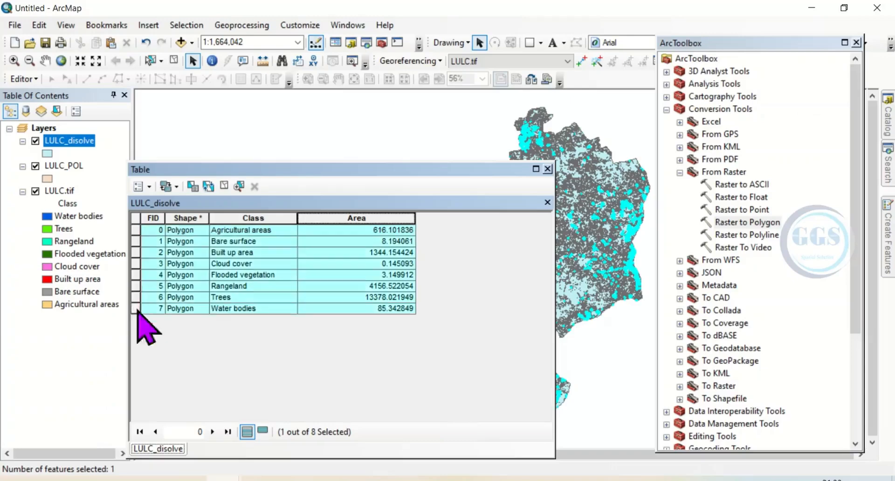
pyautogui.rightClick(135, 265)
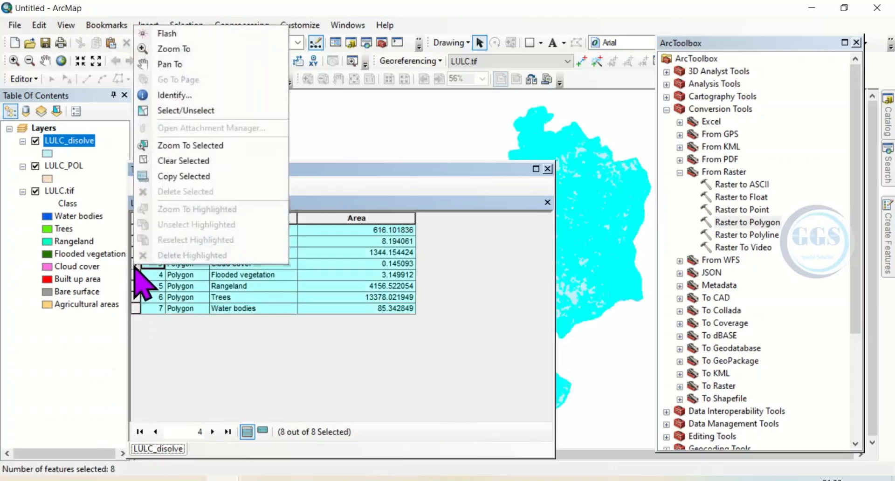
pyautogui.click(179, 176)
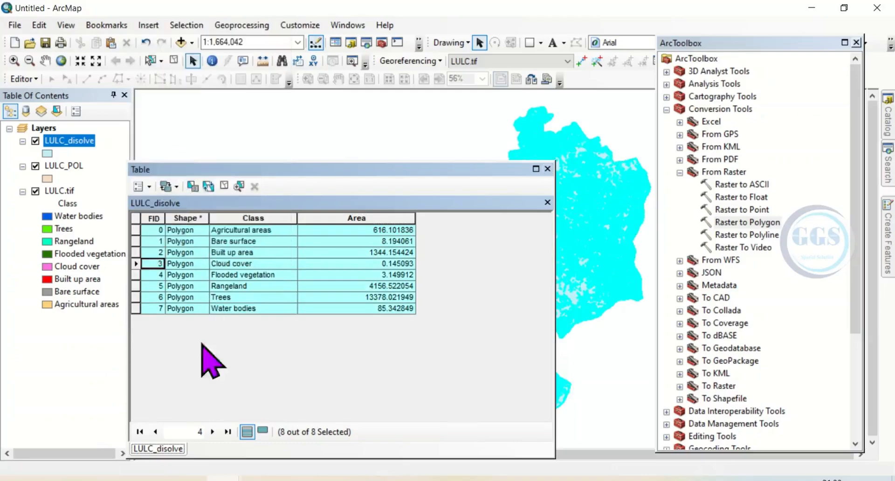
# Step: Switch to the Book1 workbook in Excel and paste the copied records into Sheet2 starting at cell A1
pyautogui.click(396, 479)
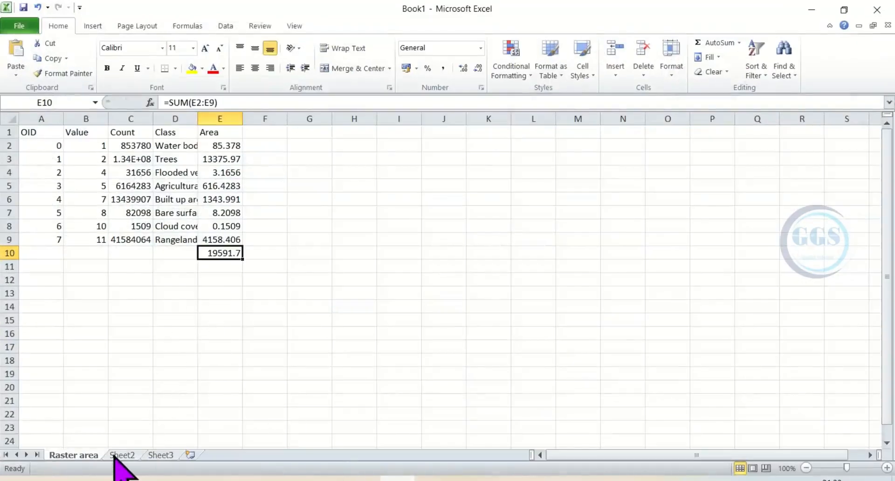
pyautogui.click(116, 455)
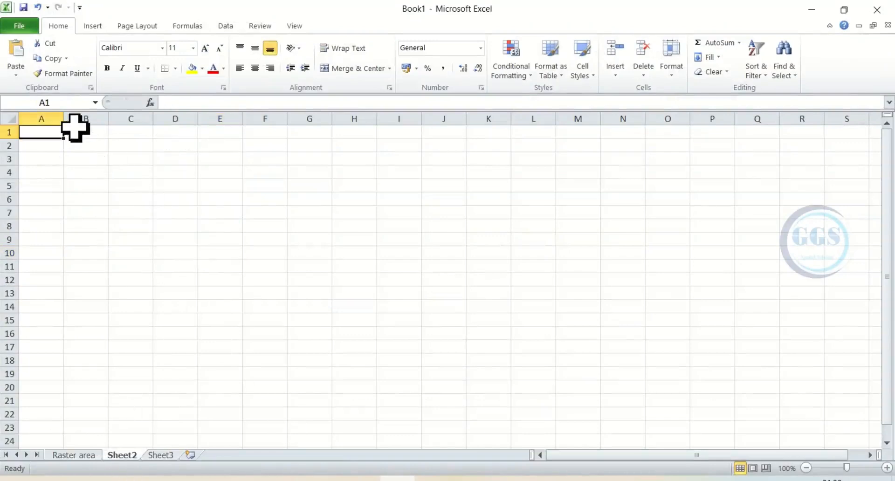
pyautogui.rightClick(49, 129)
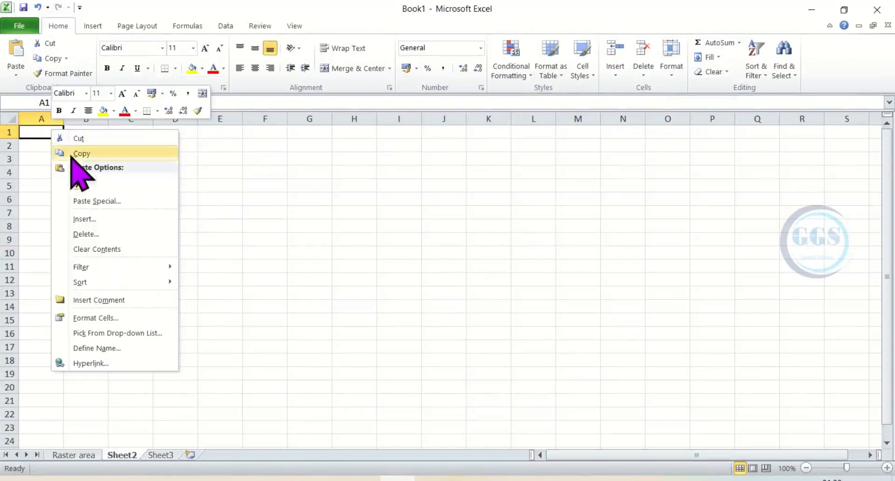
pyautogui.click(80, 184)
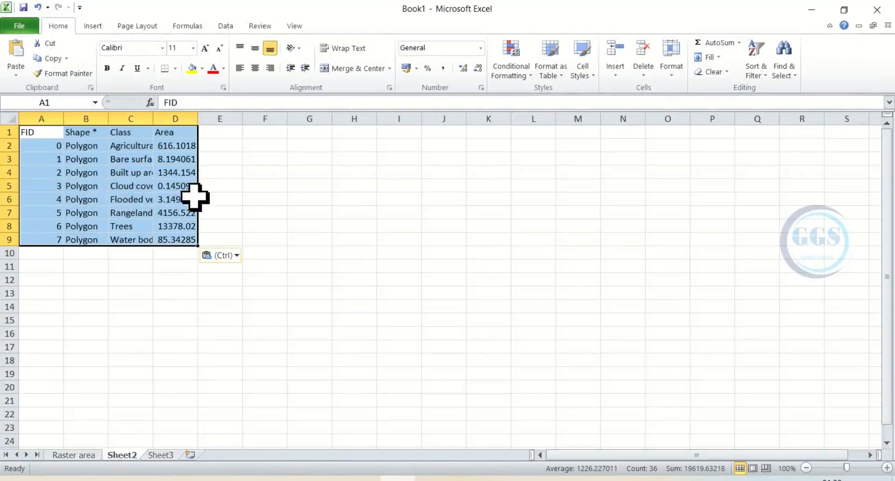
# Step: Sum the Area values D2:D9 into cell D10 with AutoSum and select the total to check its formula
pyautogui.click(178, 147)
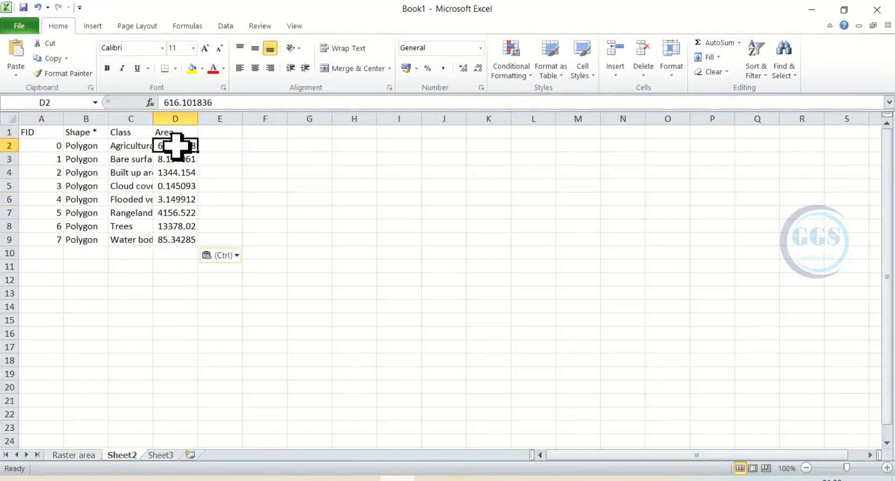
pyautogui.moveTo(176, 146); pyautogui.dragTo(190, 248)
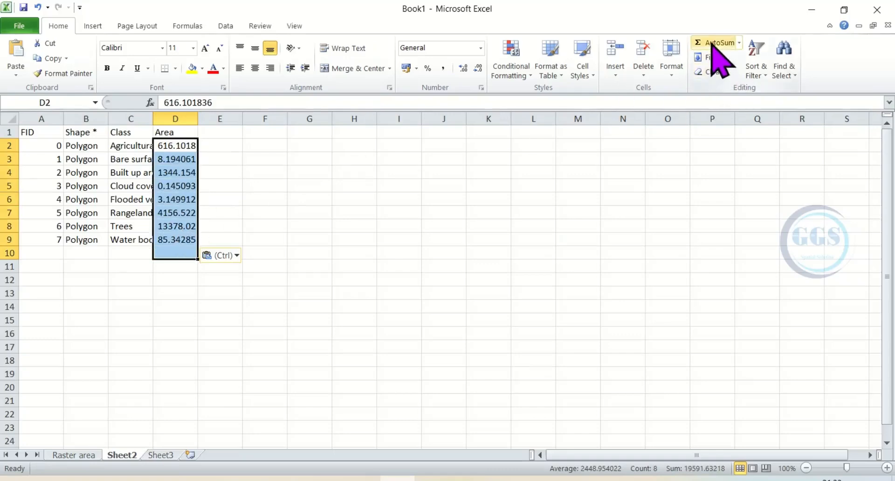
pyautogui.click(712, 42)
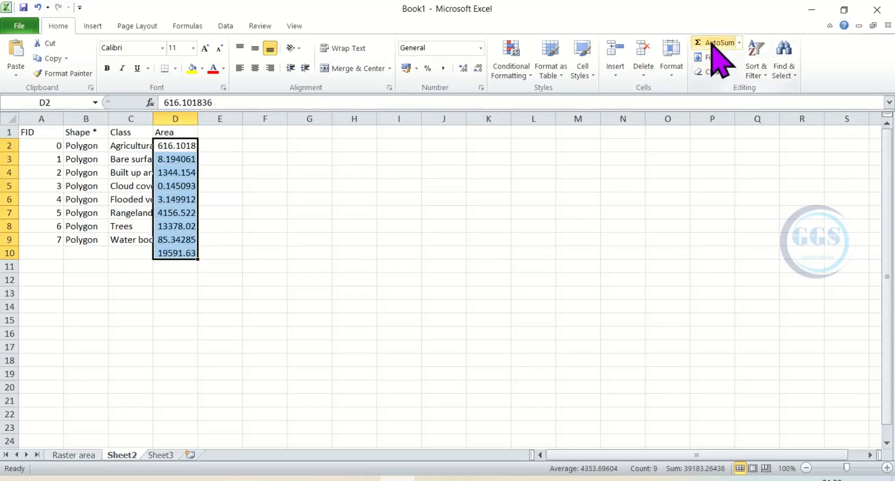
pyautogui.click(178, 254)
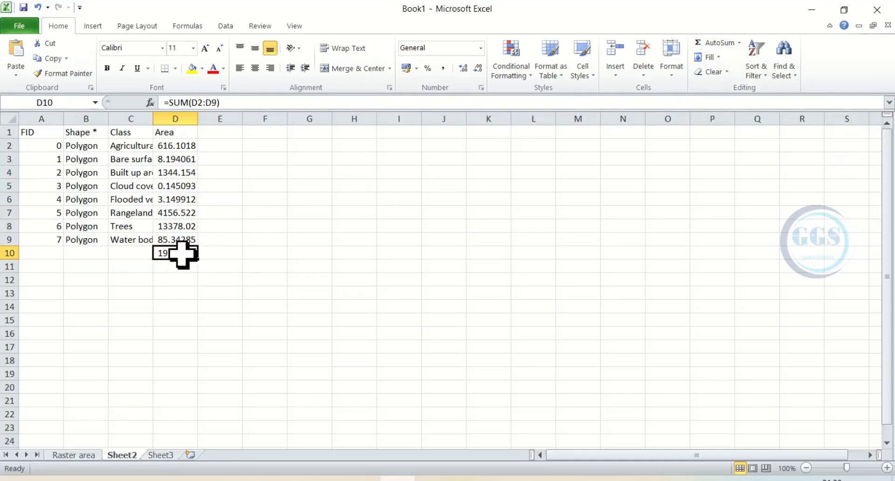
# Step: Rename the Sheet2 worksheet as Vector and compare its area total with the total on the Raster area sheet
pyautogui.doubleClick(122, 455)
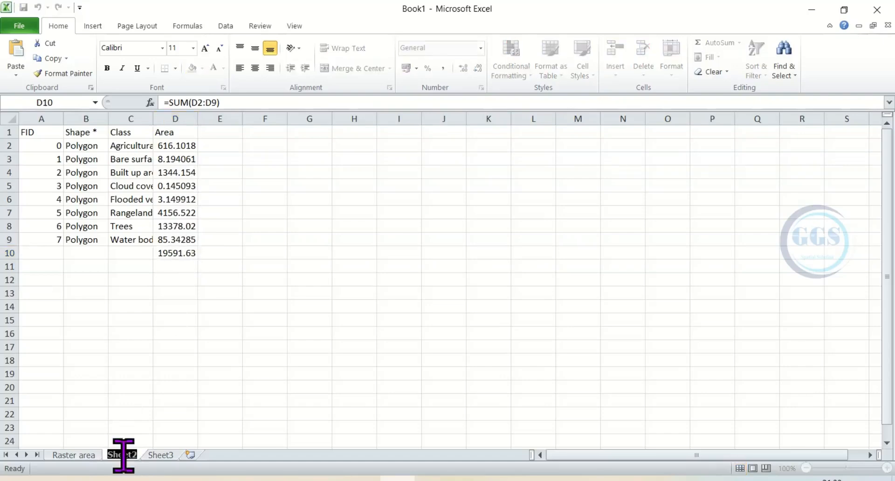
pyautogui.write('Vec')
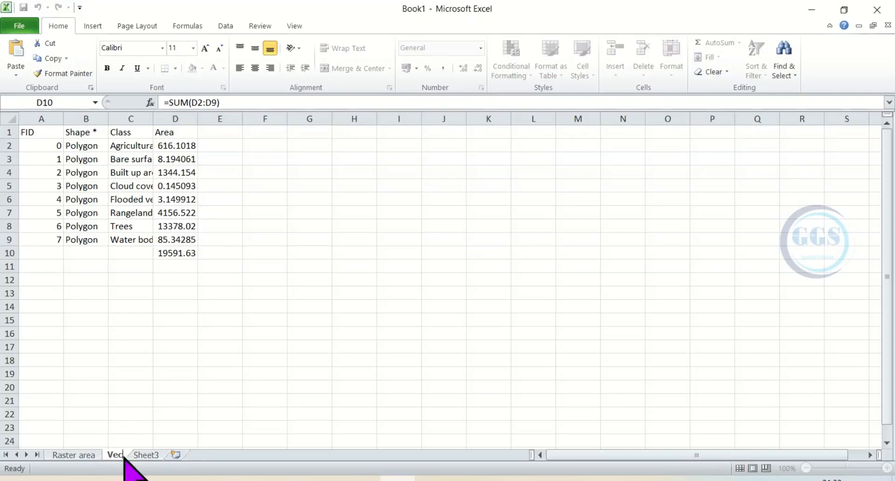
pyautogui.write('tor')
pyautogui.click(84, 400)
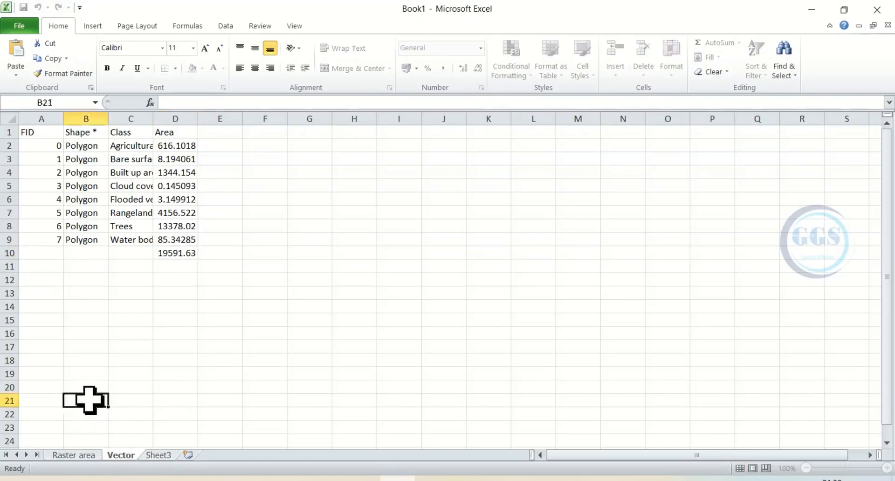
pyautogui.click(85, 456)
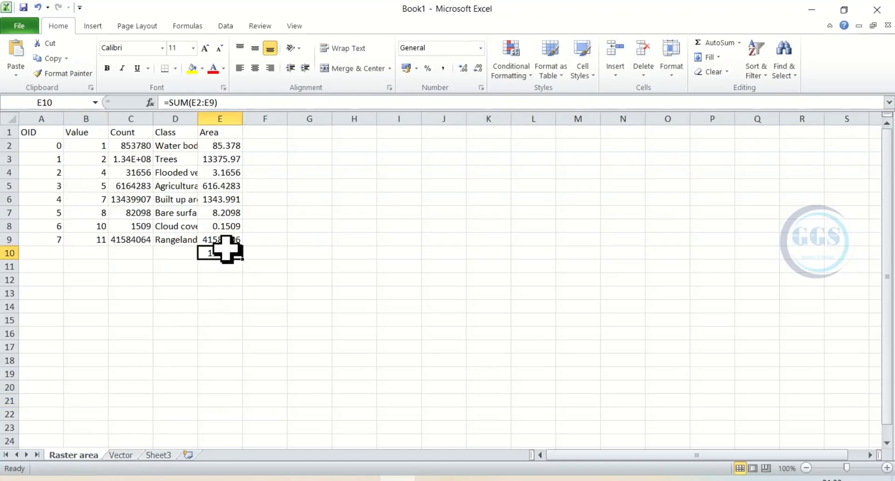
pyautogui.click(122, 455)
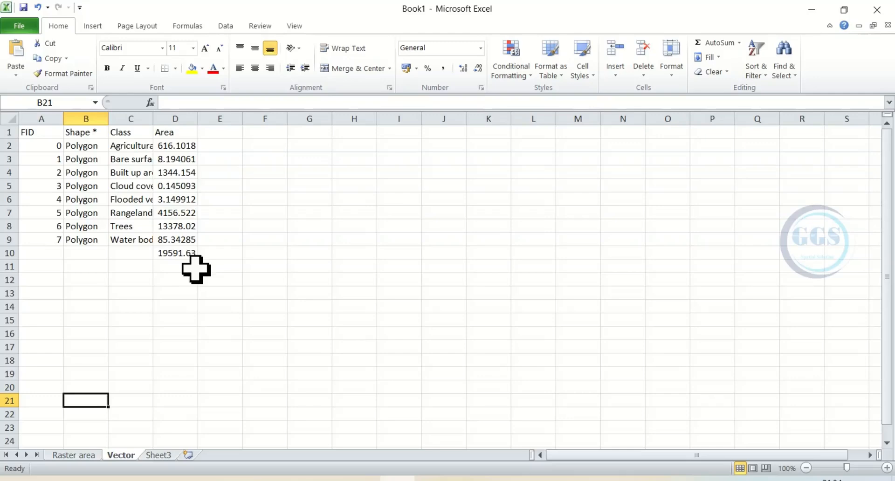
# Step: Return to ArcMap, close the LULC_disolve attribute table and hide the LULC_disolve and LULC_POL layers
pyautogui.click(812, 10)
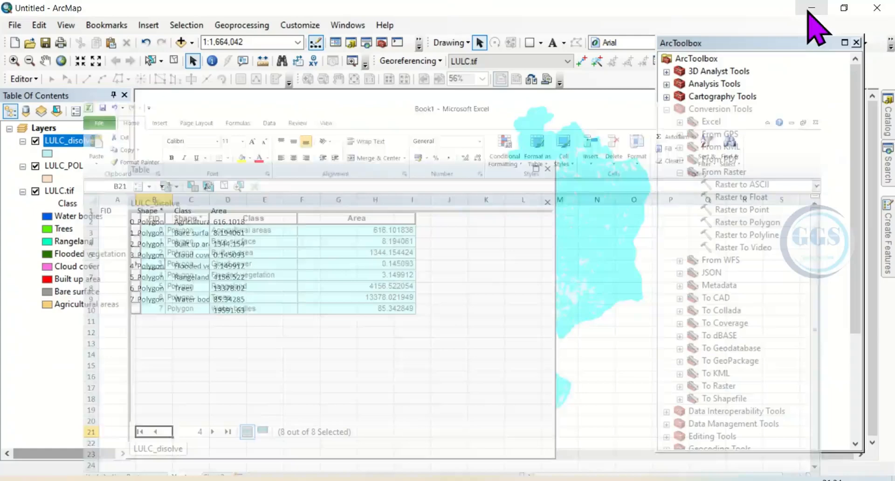
pyautogui.click(548, 169)
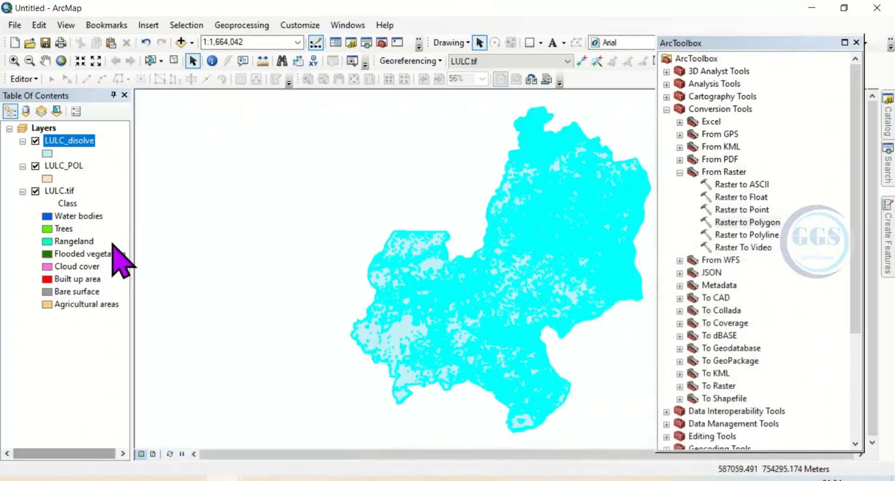
pyautogui.click(35, 141)
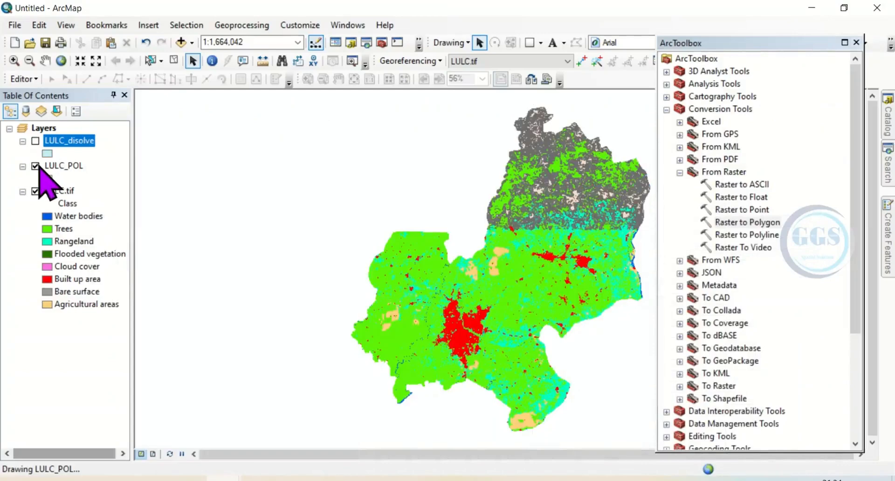
pyautogui.click(36, 166)
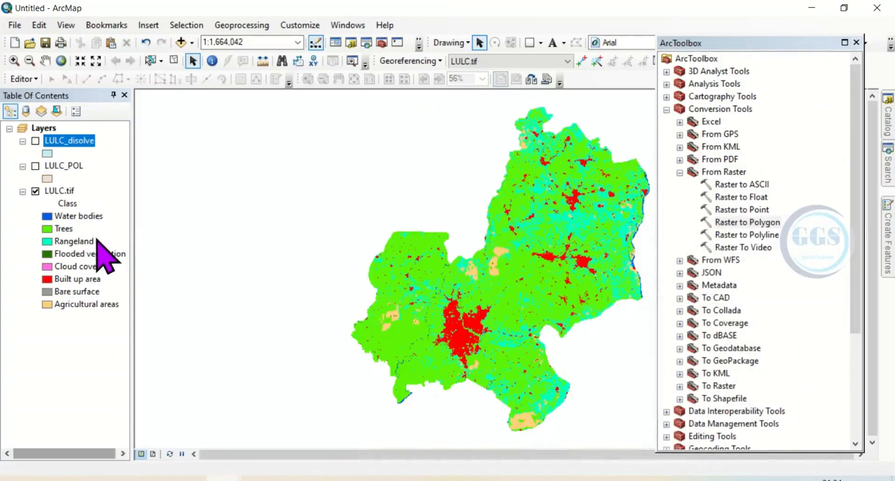